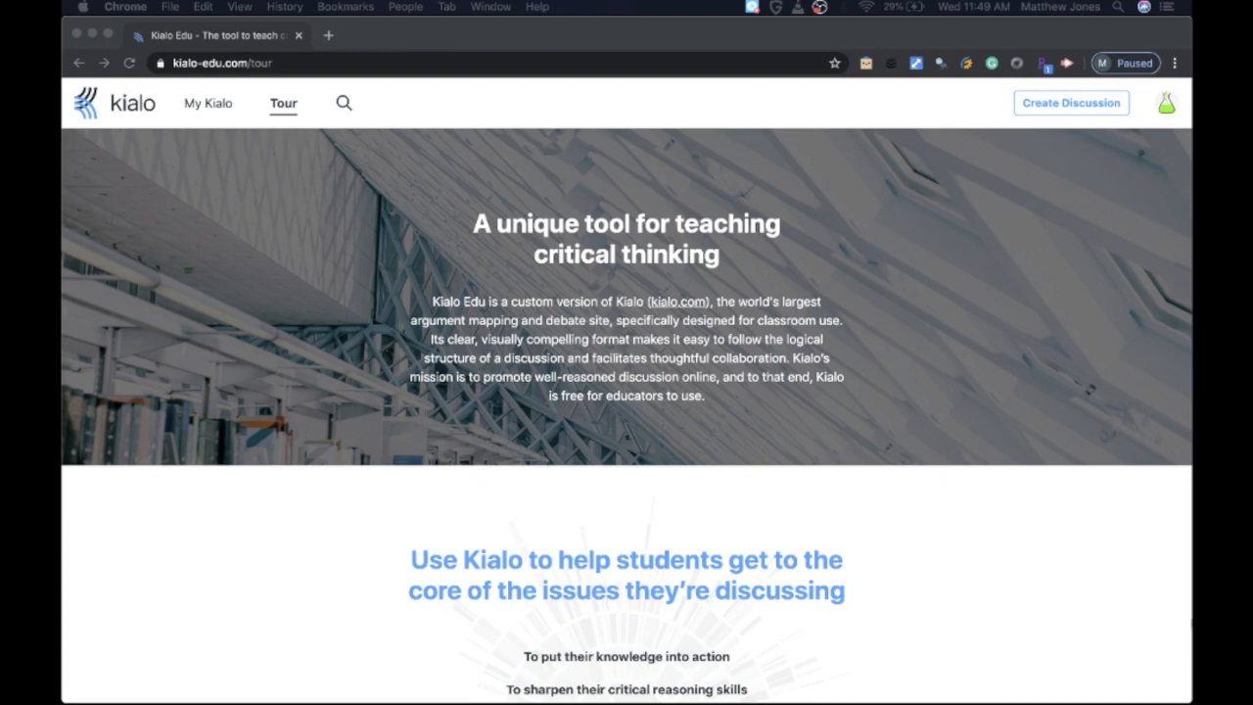
# Quit the GarageBand application that is running in the background.
pyautogui.moveTo(1098, 685)
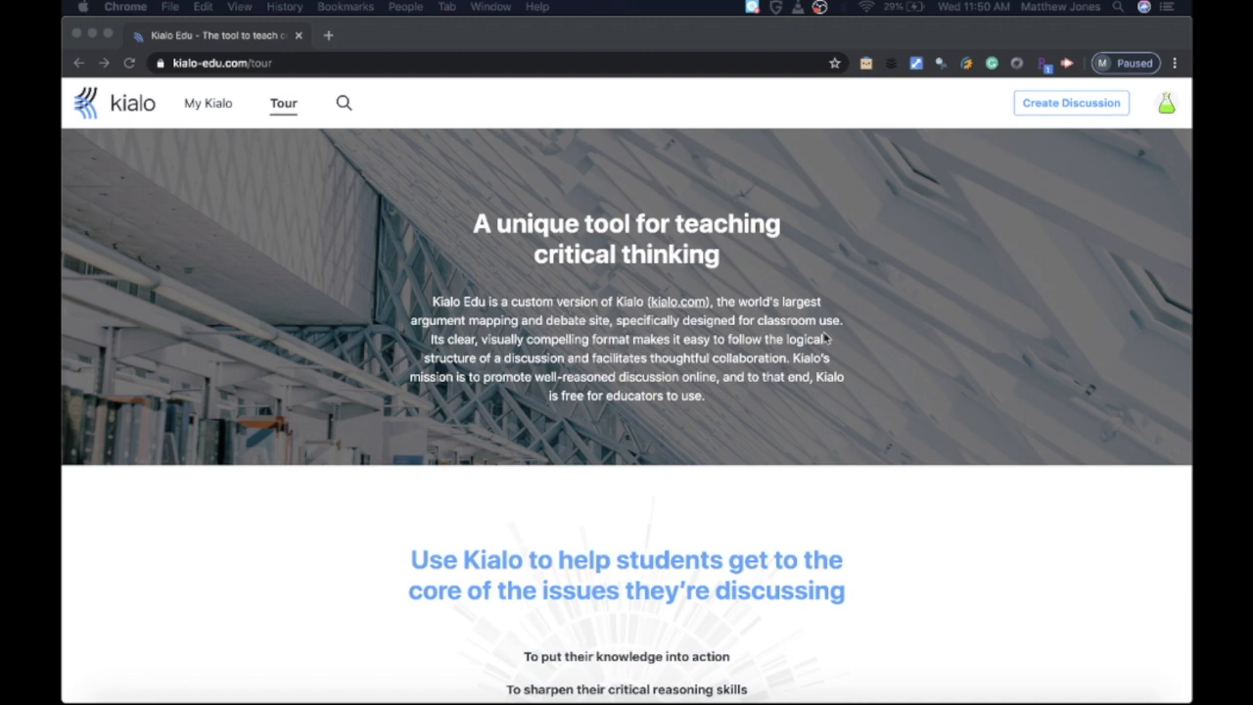
pyautogui.rightClick(847, 680)
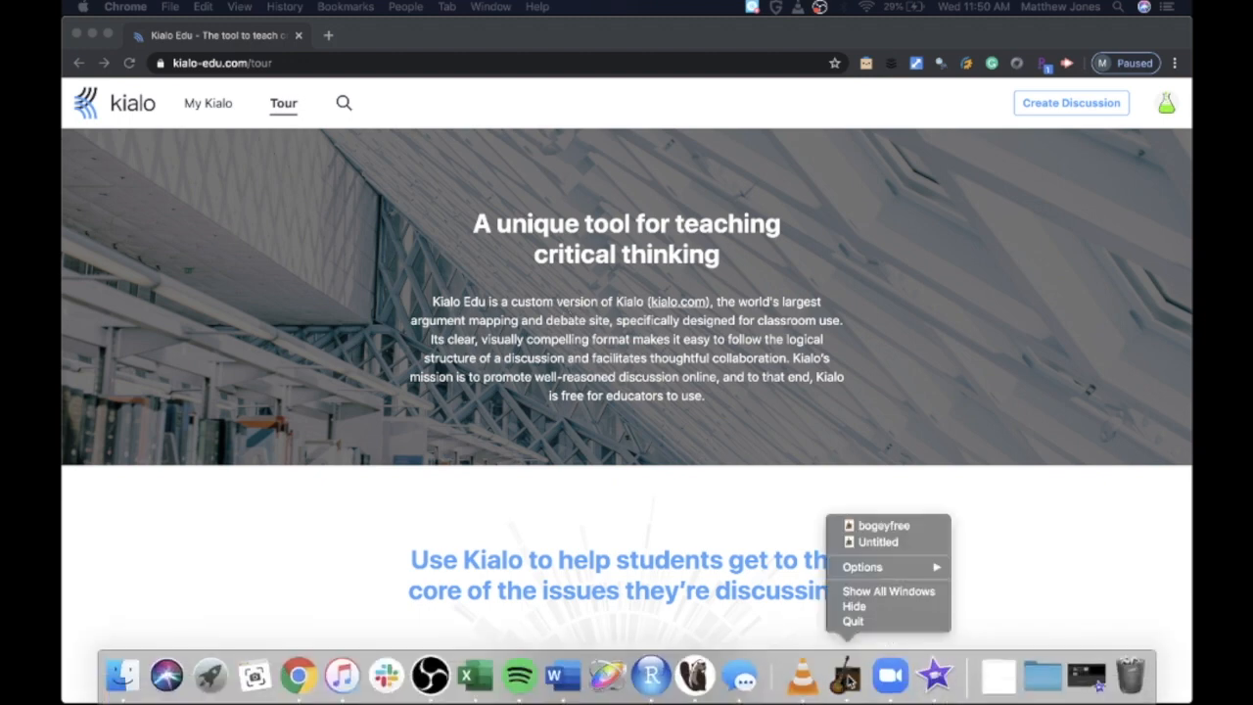
pyautogui.click(853, 620)
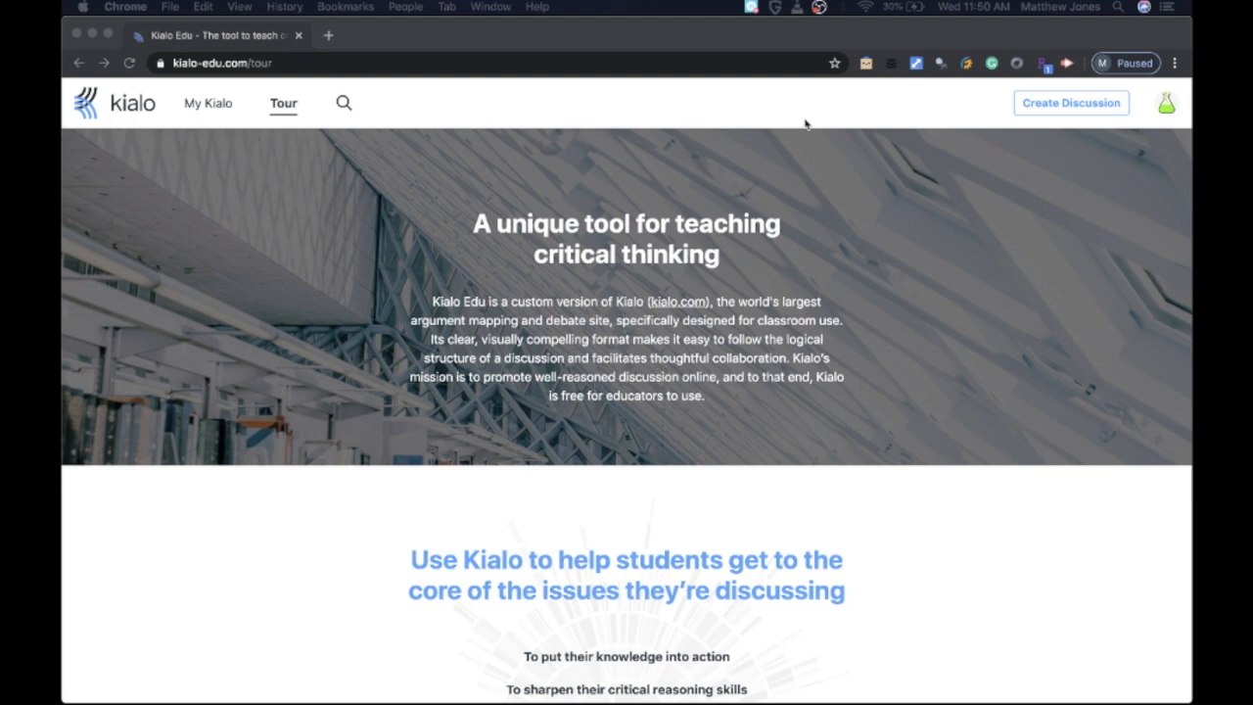
# Look through the Kialo Edu tour page, including what Kialo can be used for and how it works.
pyautogui.scroll(-3, 542, 343)
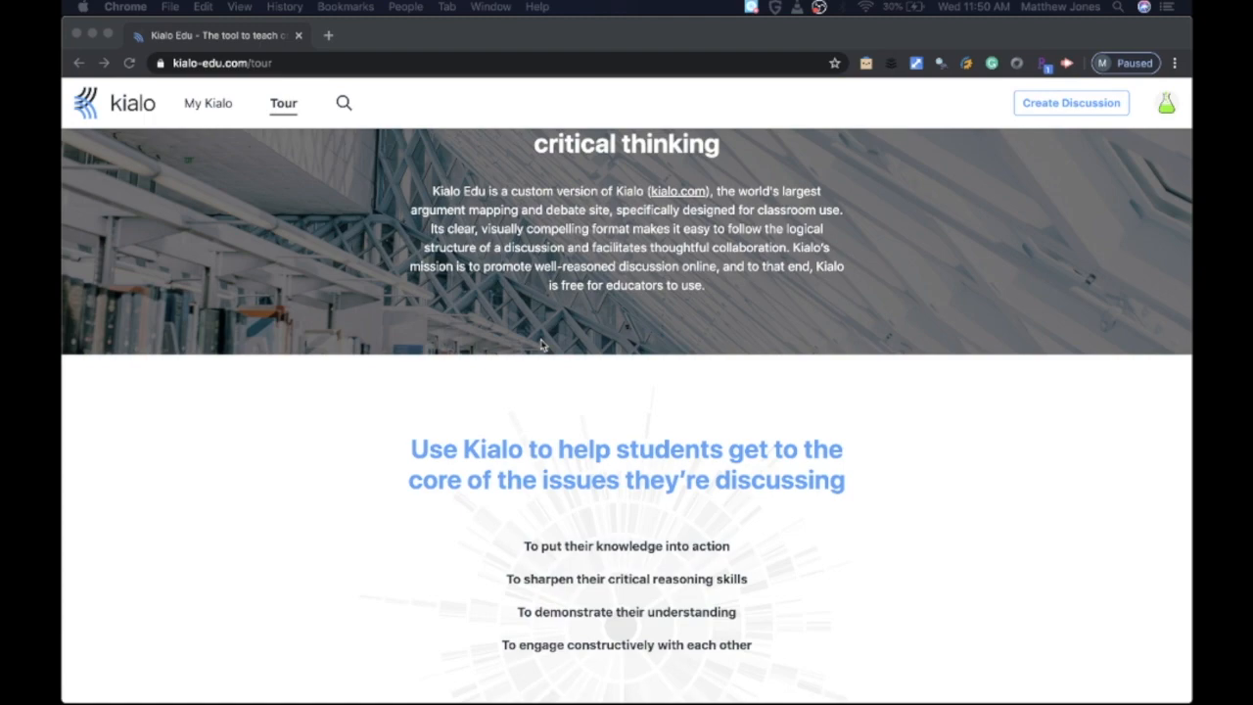
pyautogui.scroll(-15, 541, 343)
pyautogui.scroll(-5, 541, 345)
pyautogui.scroll(-9, 541, 345)
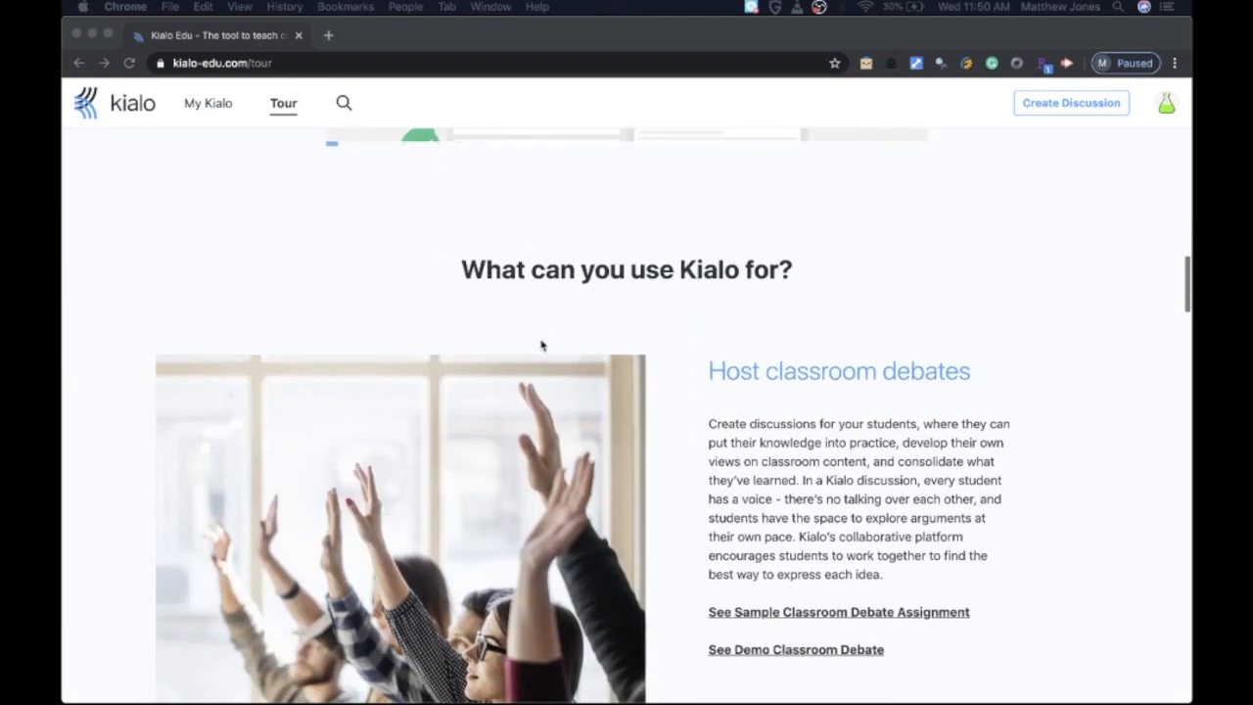
pyautogui.scroll(-10, 541, 345)
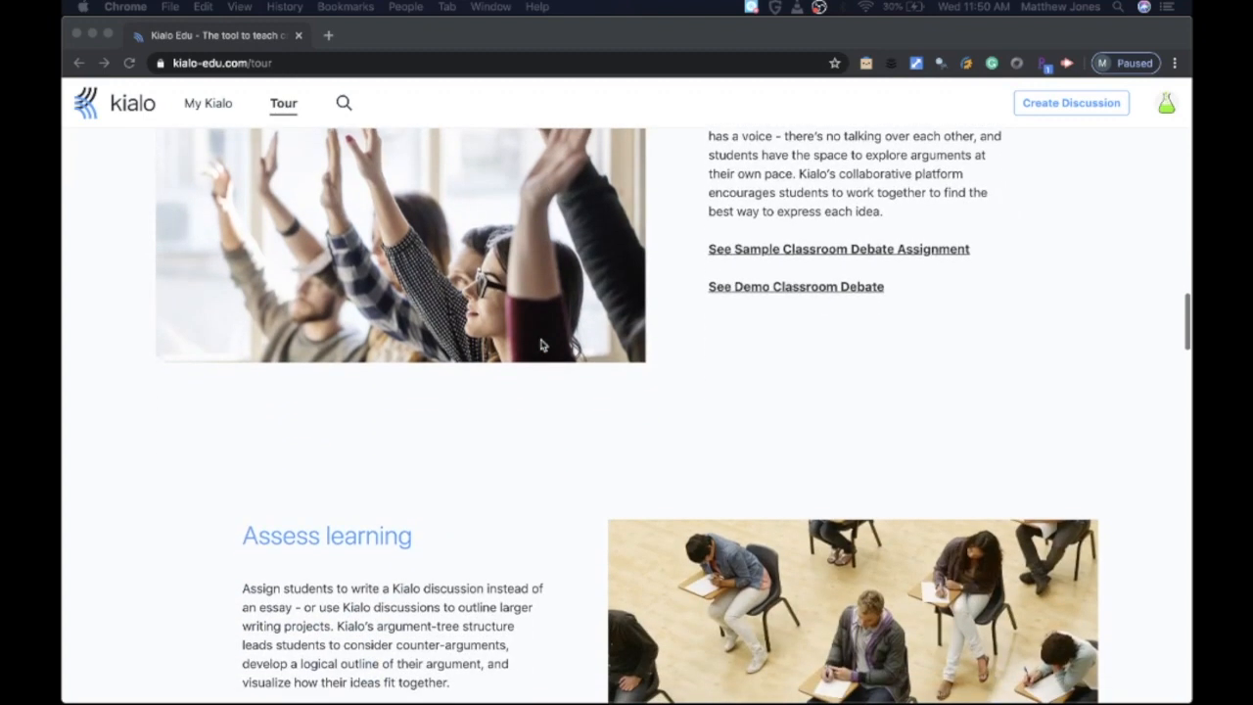
pyautogui.scroll(-20, 541, 344)
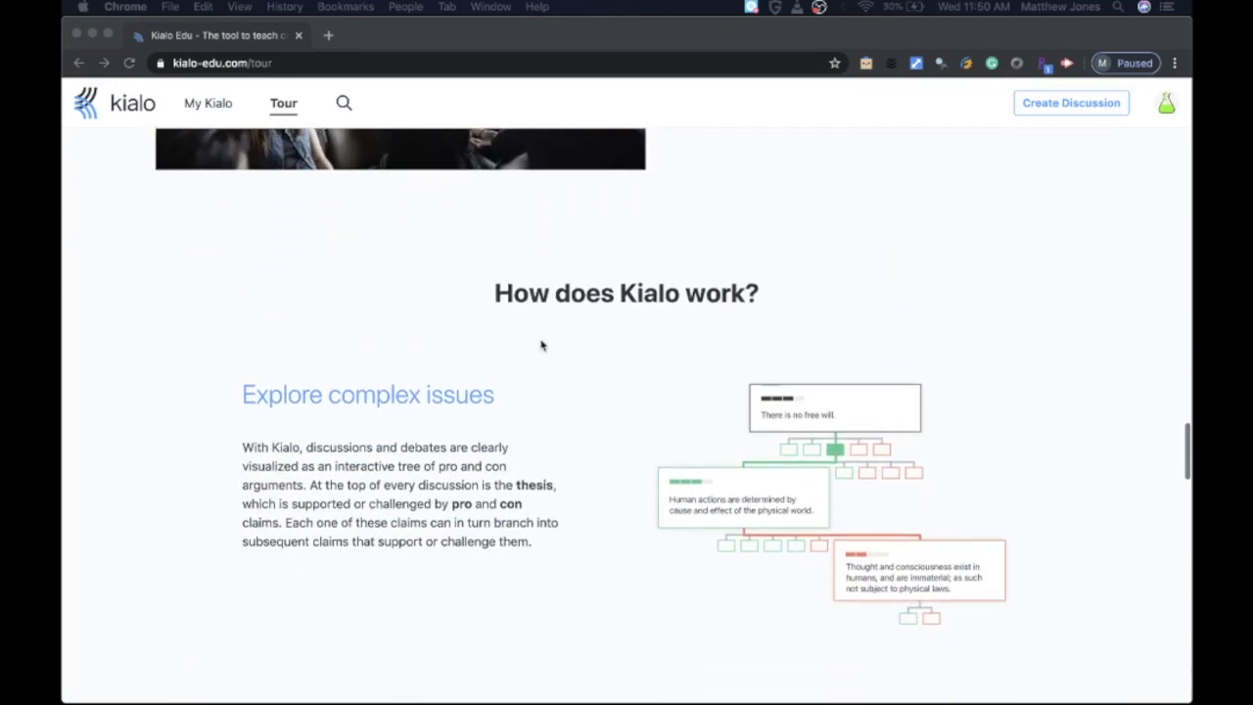
pyautogui.scroll(-6, 541, 344)
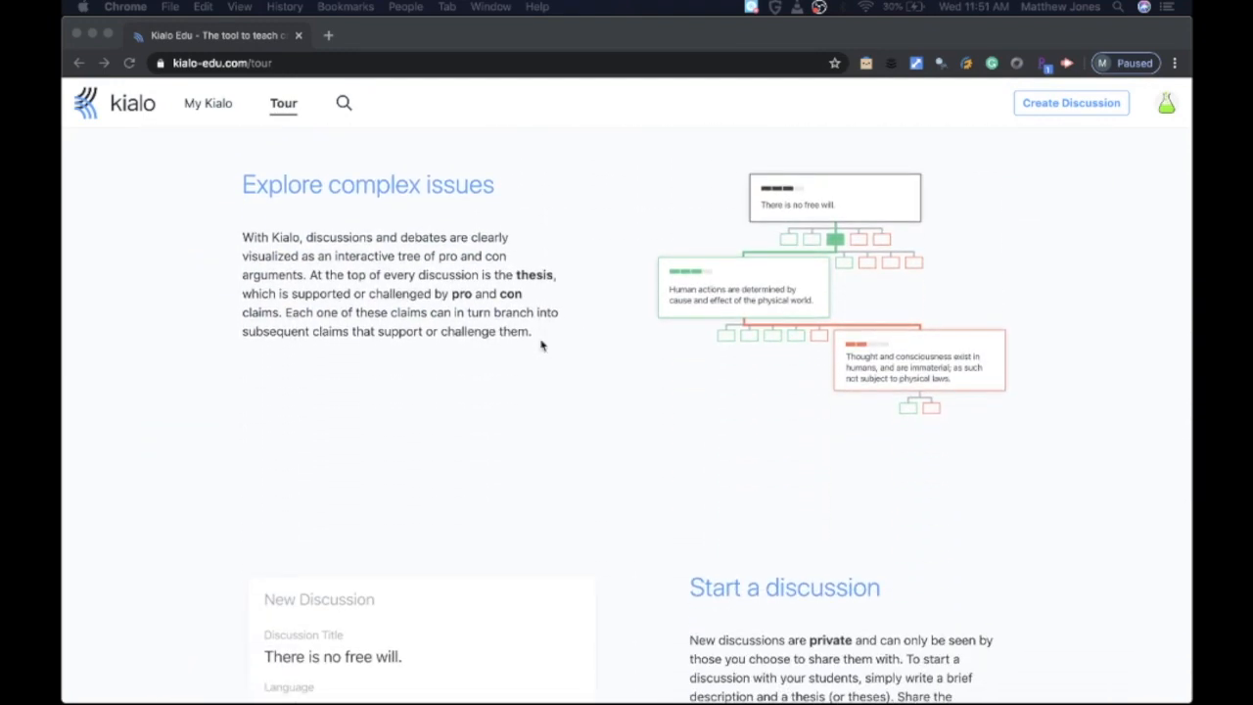
pyautogui.scroll(20, 541, 345)
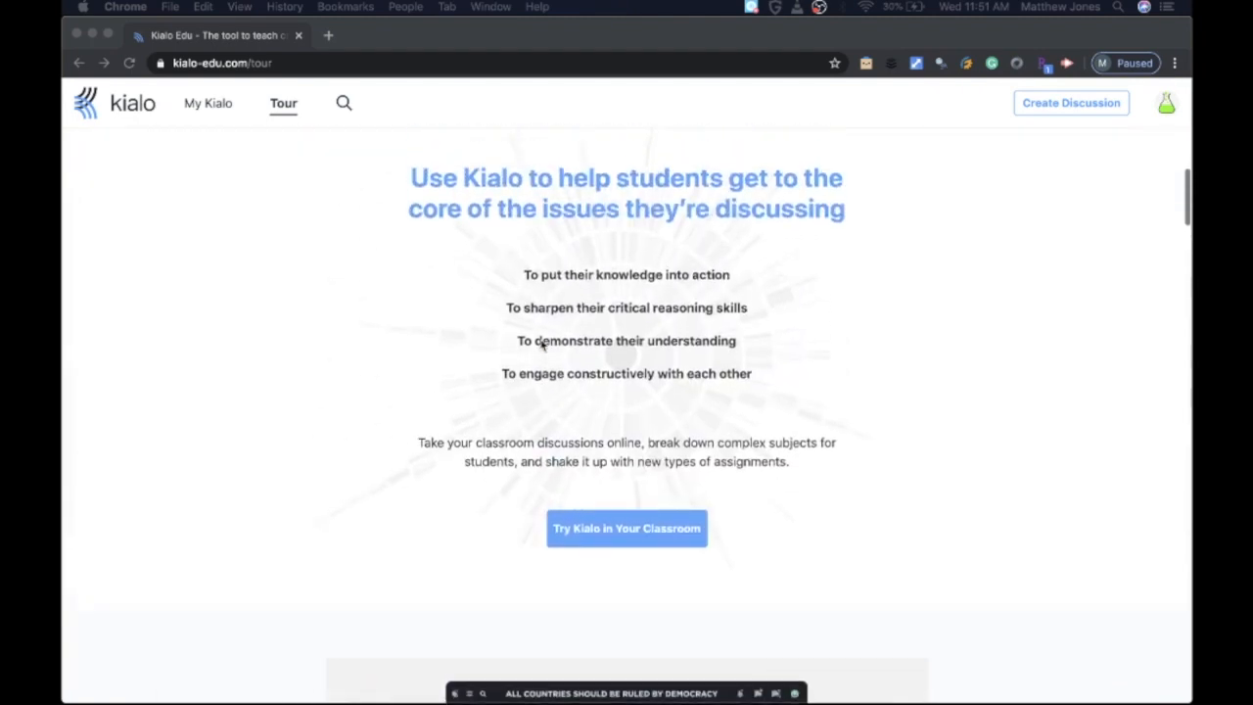
pyautogui.scroll(10, 542, 344)
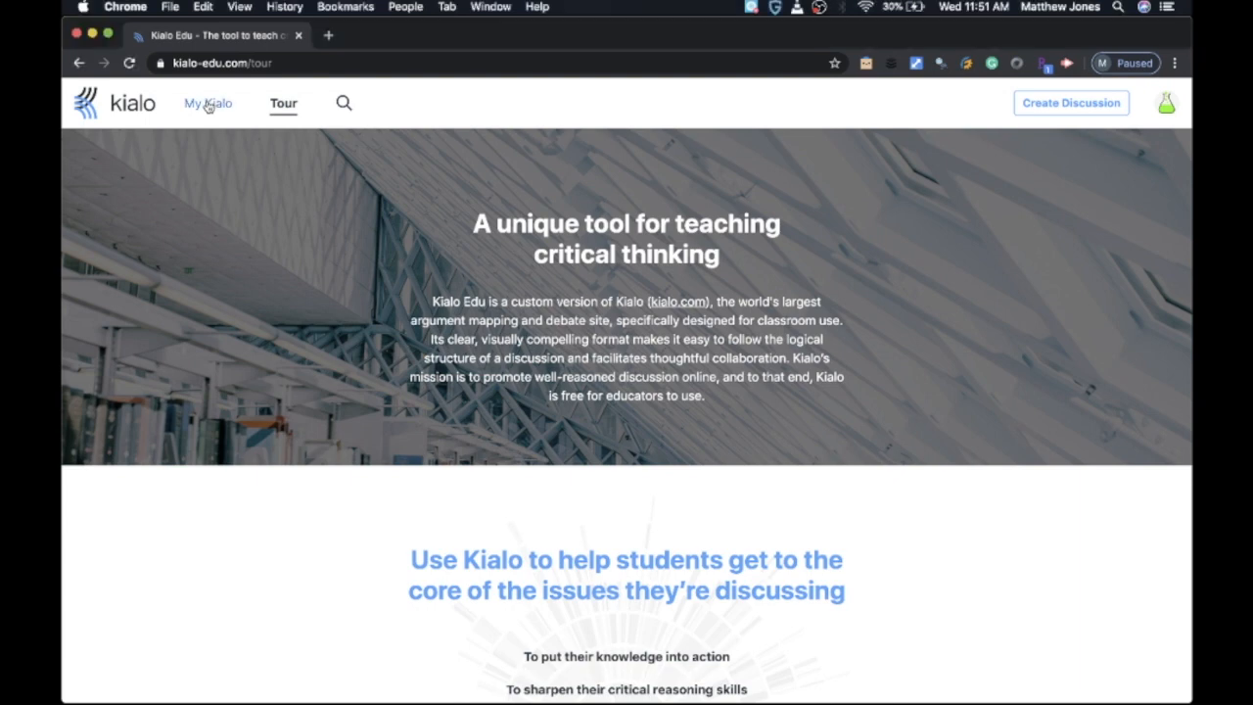
# Start a new discussion from the My Kialo overview with Private visibility.
pyautogui.click(207, 104)
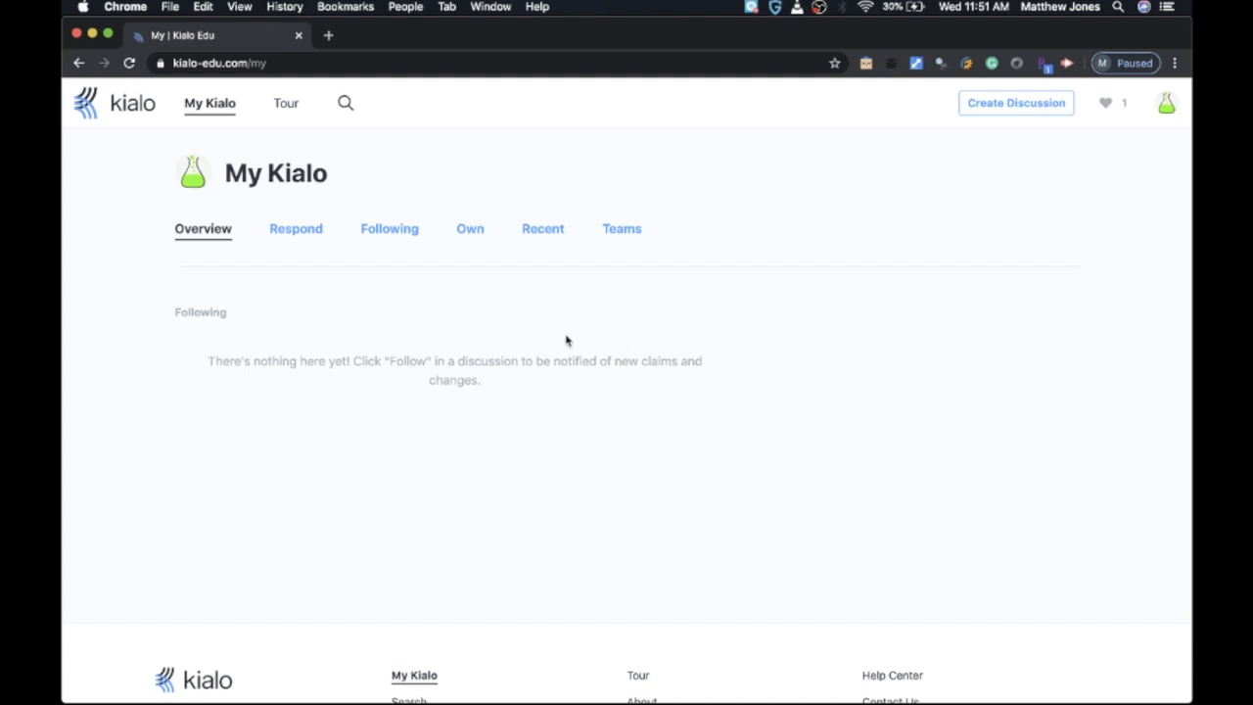
pyautogui.click(1027, 110)
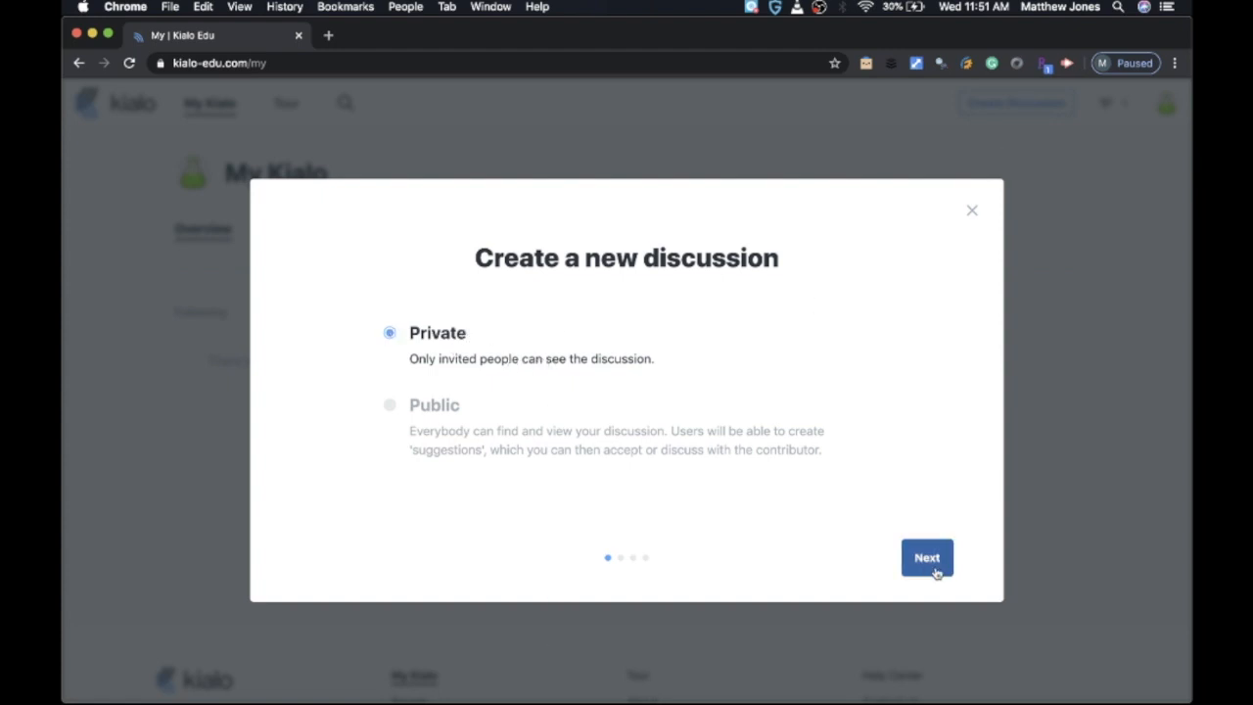
pyautogui.click(934, 570)
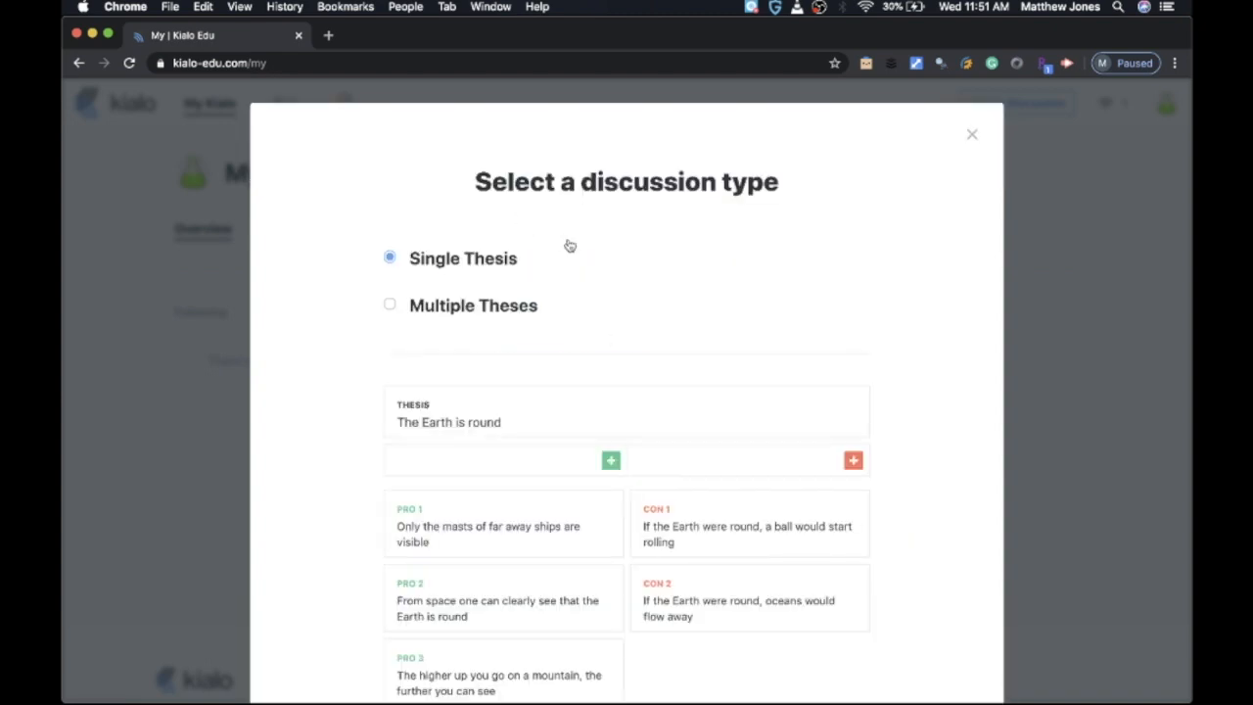
# Compare the example layouts for both discussion types and continue with Single Thesis.
pyautogui.scroll(-3, 601, 265)
pyautogui.scroll(2, 601, 266)
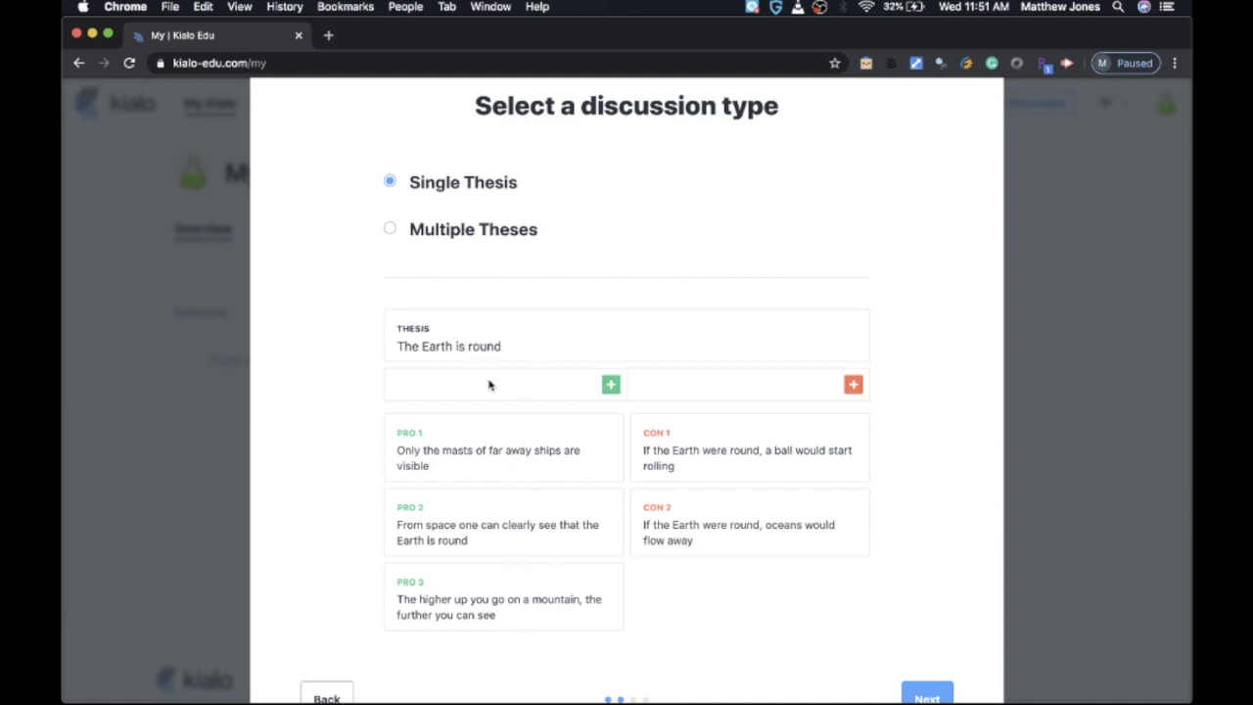
pyautogui.click(472, 231)
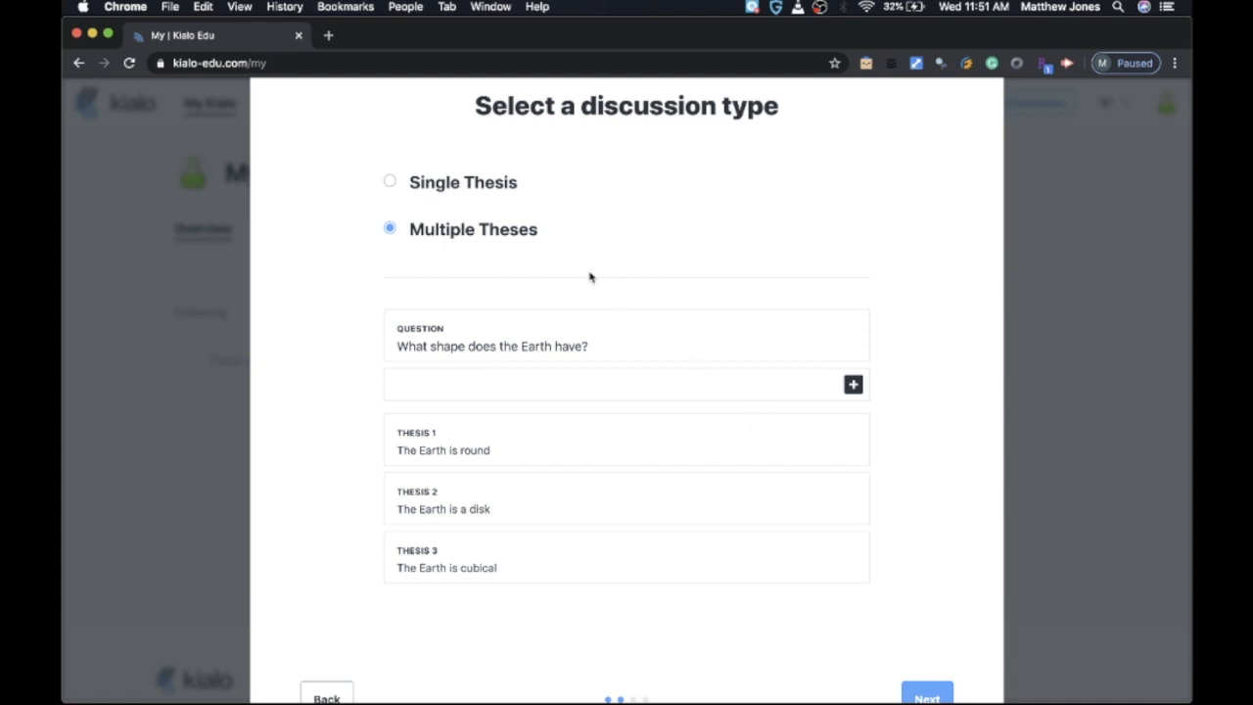
pyautogui.click(486, 192)
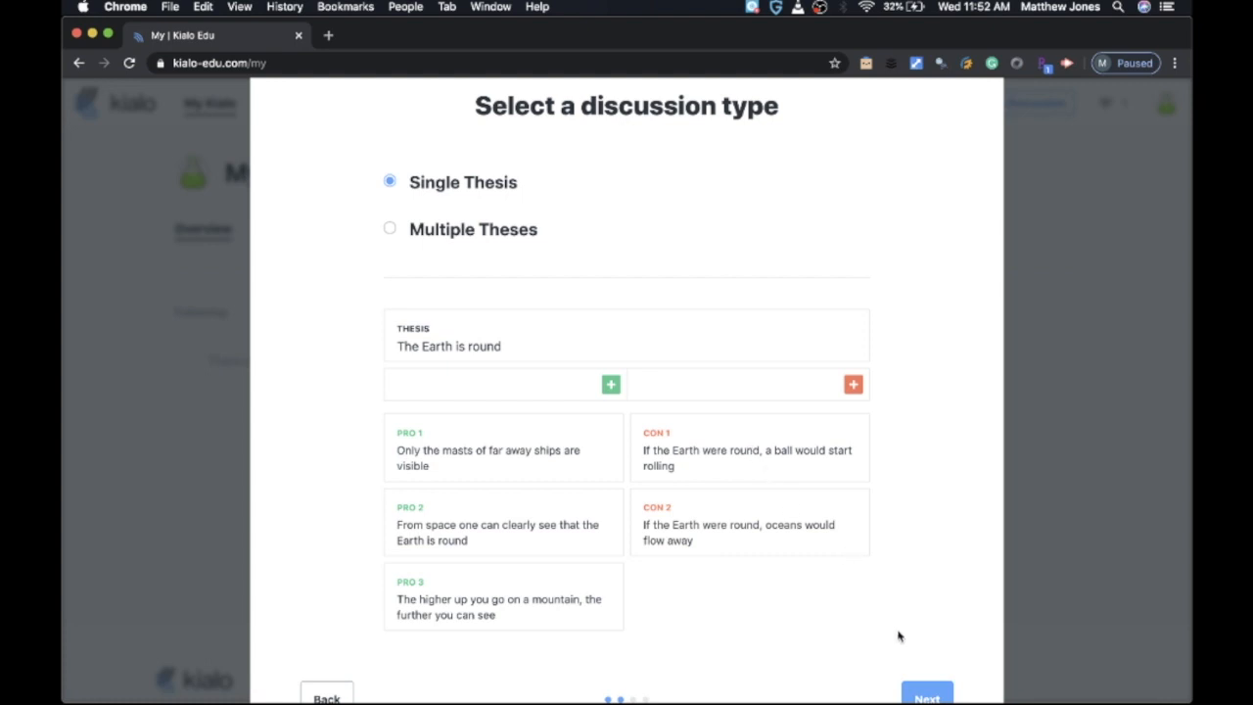
pyautogui.click(926, 694)
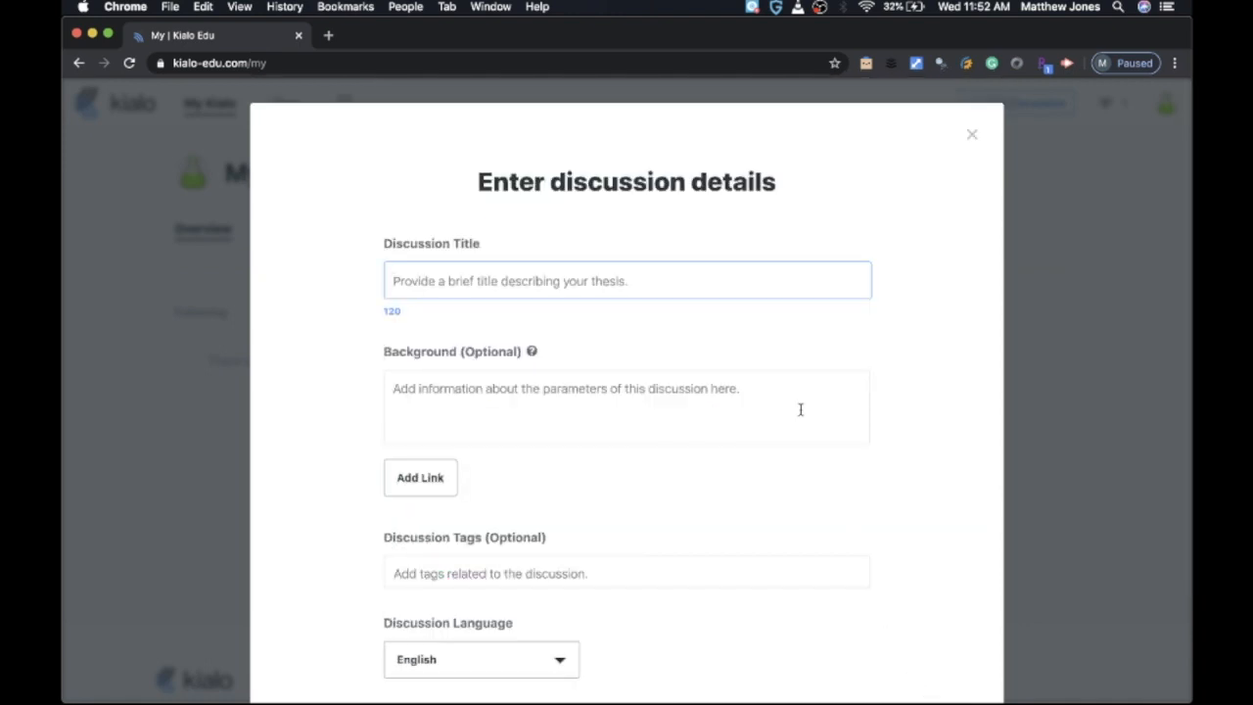
# Title the discussion with the child's first name followed by "listens to his parents." and proceed without background or tags.
pyautogui.click(722, 283)
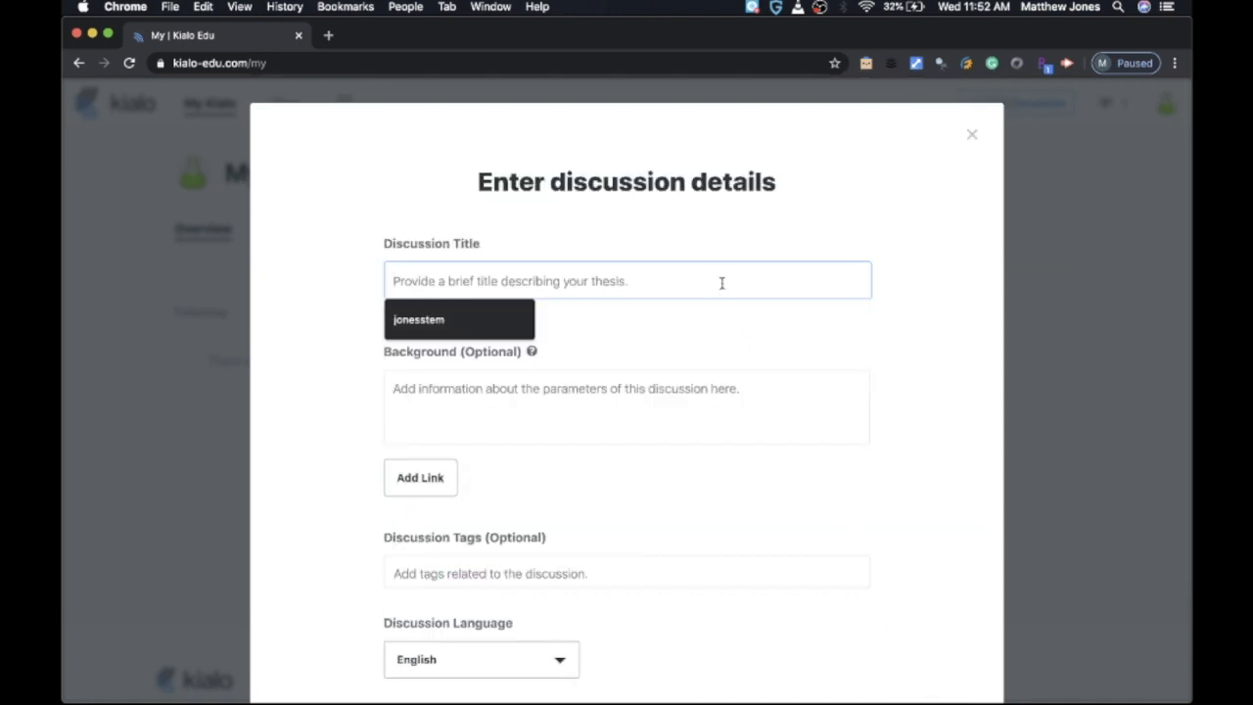
pyautogui.click(724, 327)
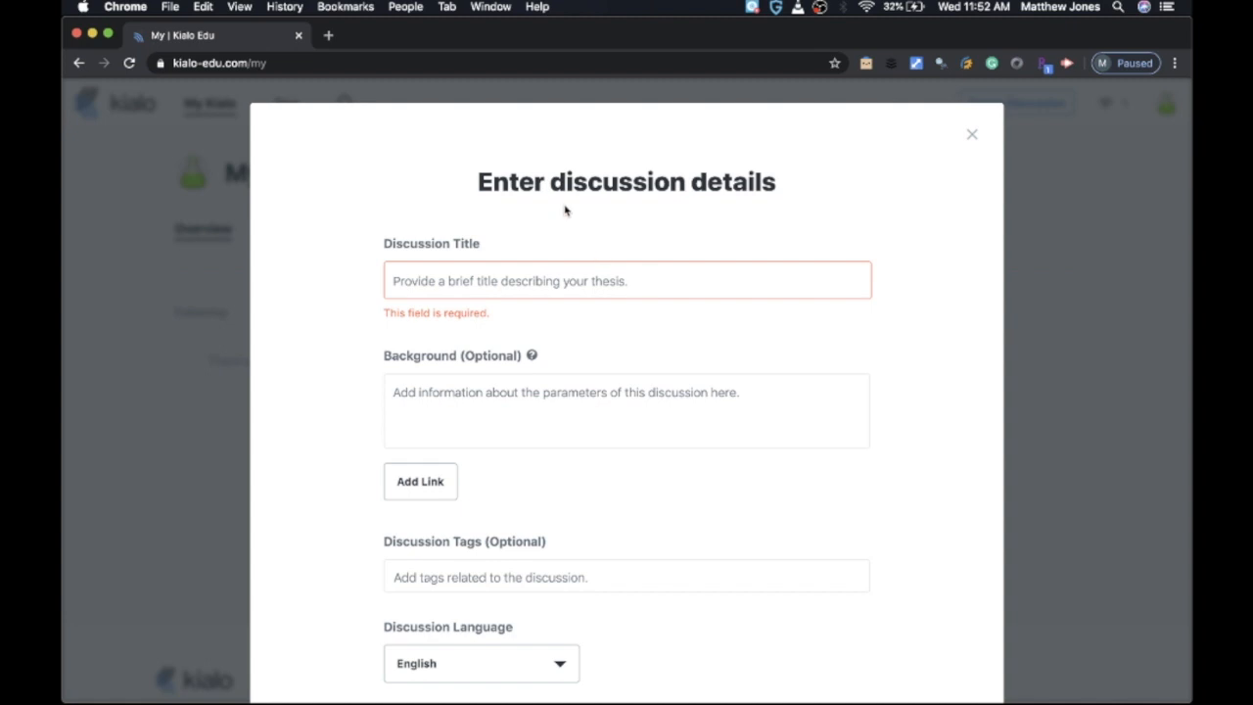
pyautogui.click(475, 271)
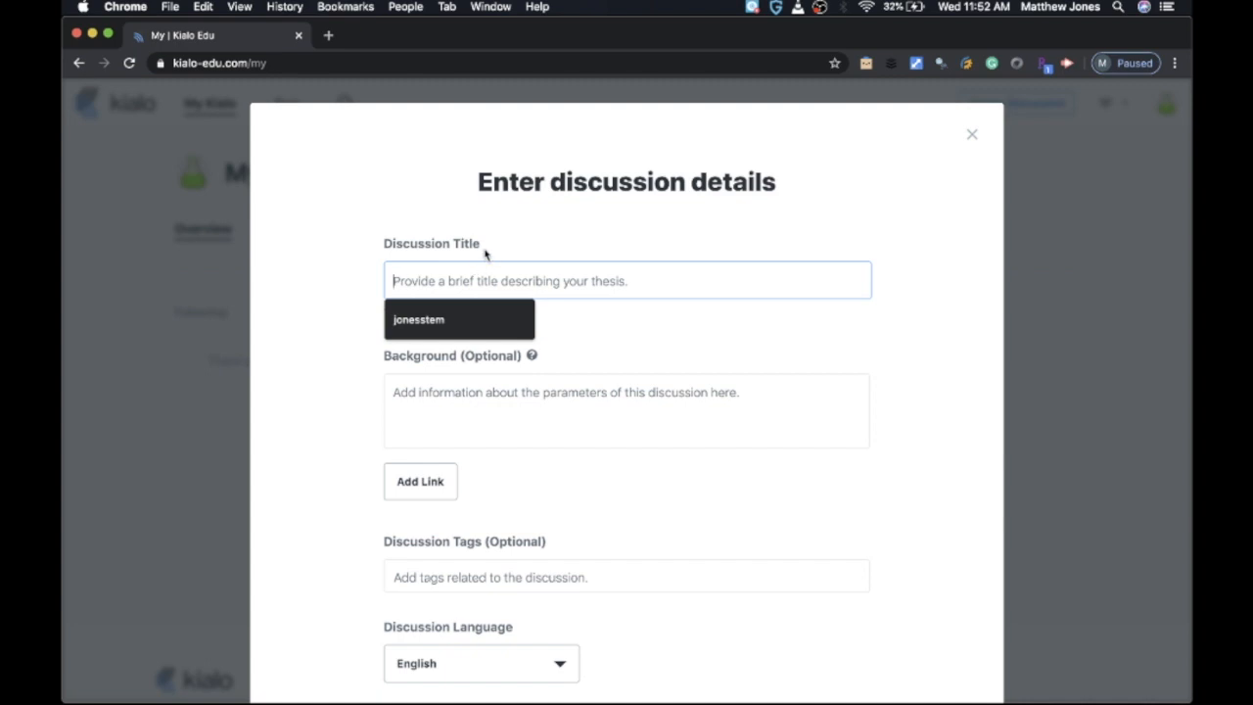
pyautogui.click(485, 249)
pyautogui.click(465, 273)
pyautogui.write('Da')
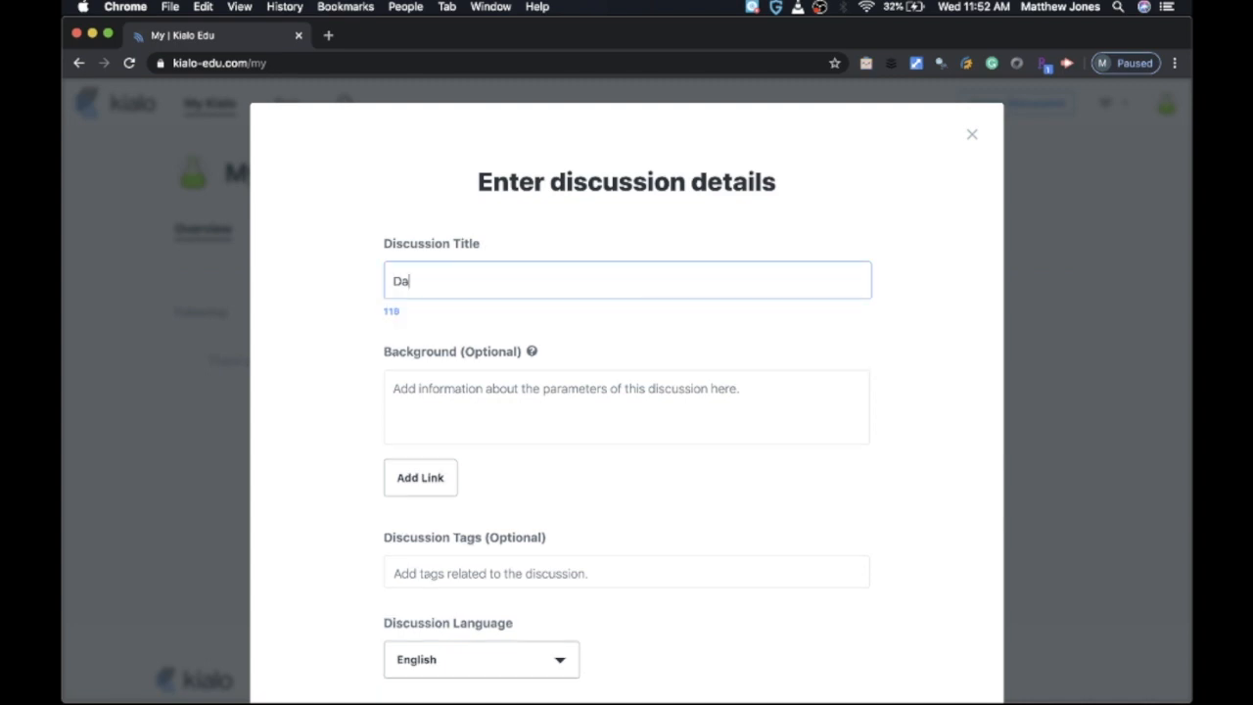
pyautogui.write('vid')
pyautogui.write('listens to his pare')
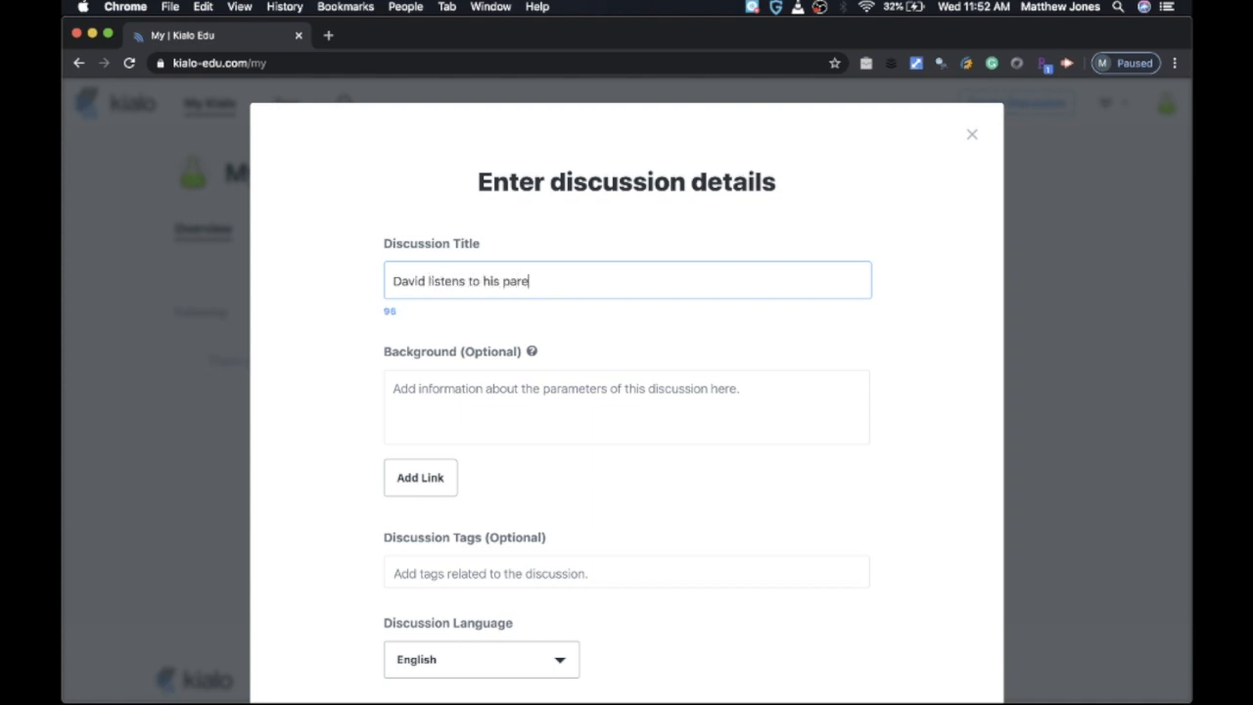
pyautogui.write('nts.')
pyautogui.click(326, 359)
pyautogui.scroll(-3, 326, 359)
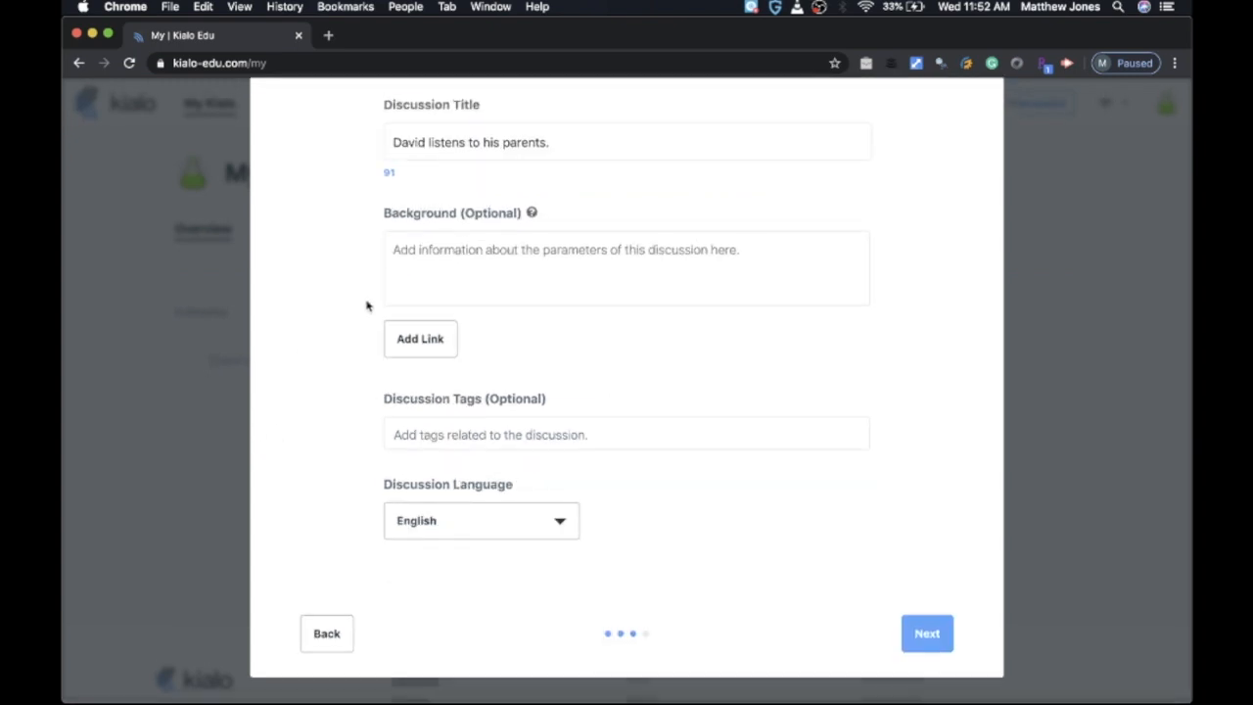
pyautogui.scroll(1, 380, 205)
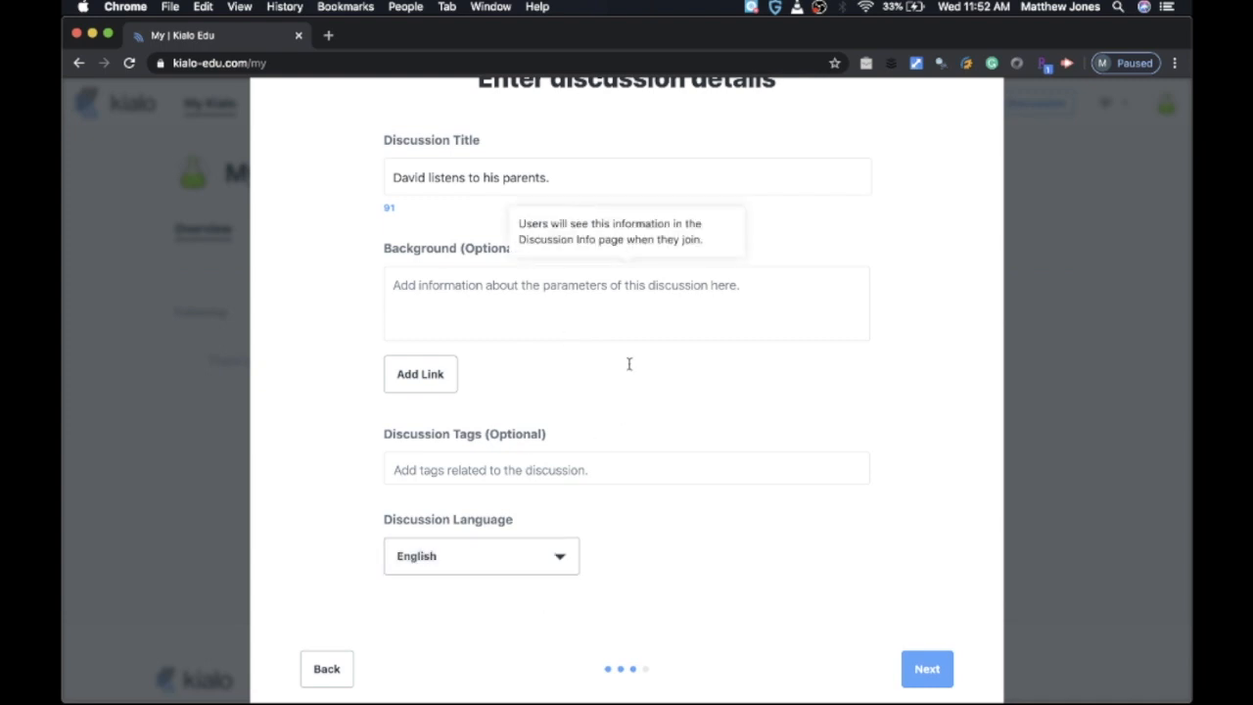
pyautogui.click(925, 669)
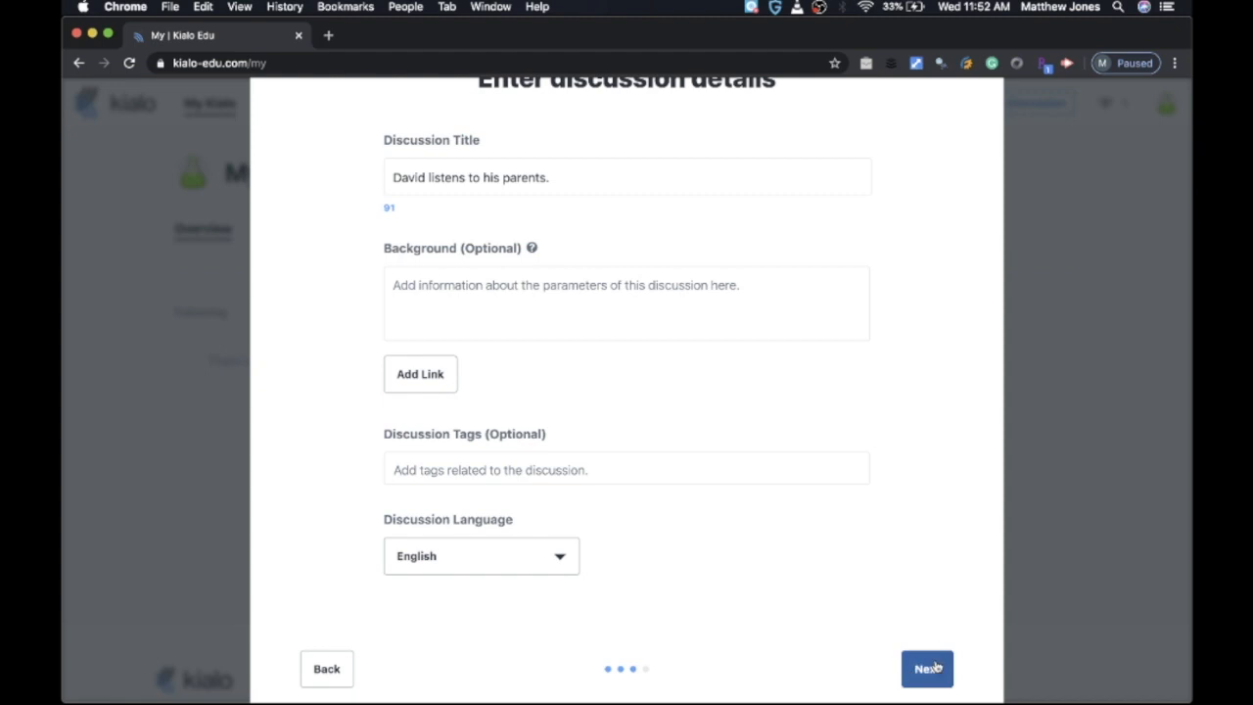
# Upload download (37).jpeg from Downloads as the discussion image and complete the discussion's creation.
pyautogui.click(583, 389)
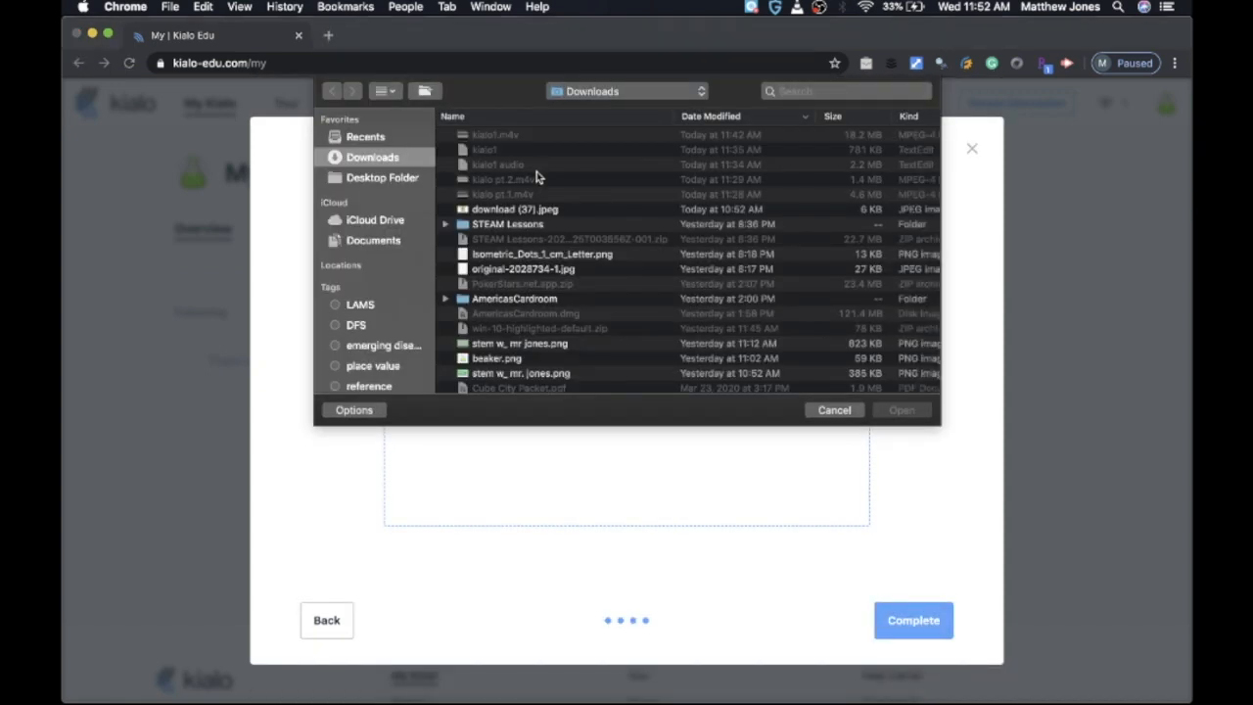
pyautogui.click(495, 212)
pyautogui.doubleClick(494, 212)
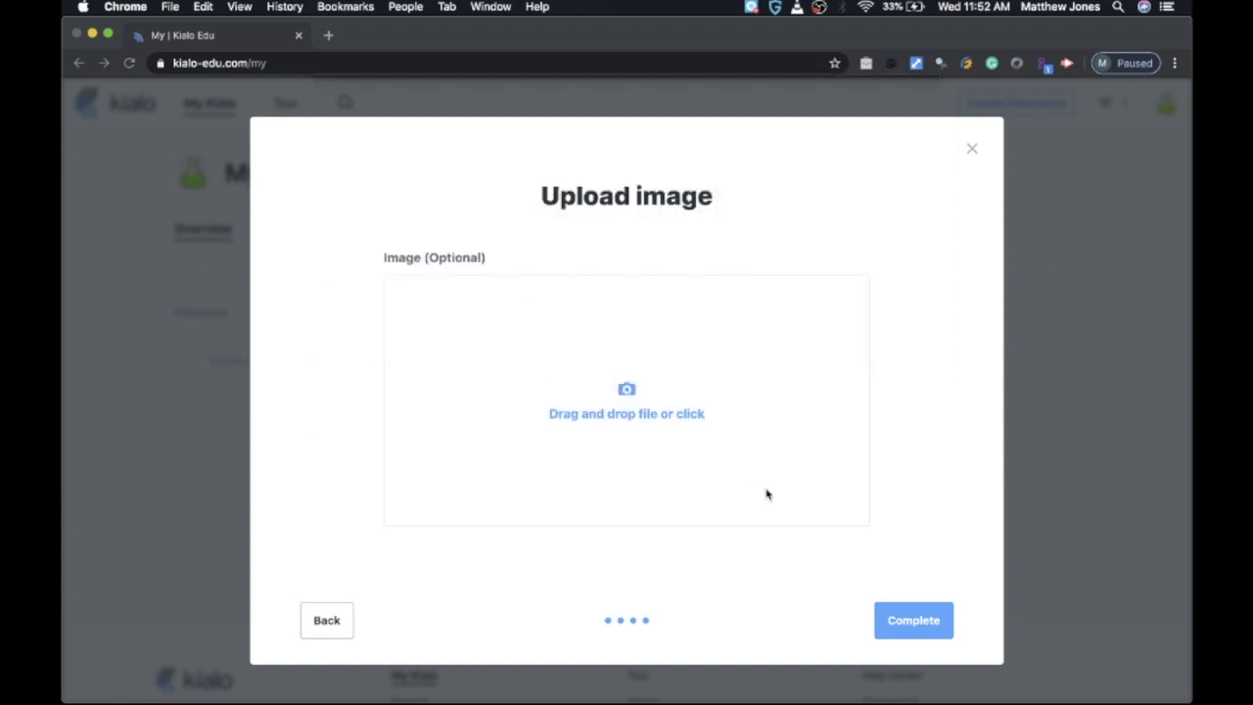
pyautogui.click(914, 624)
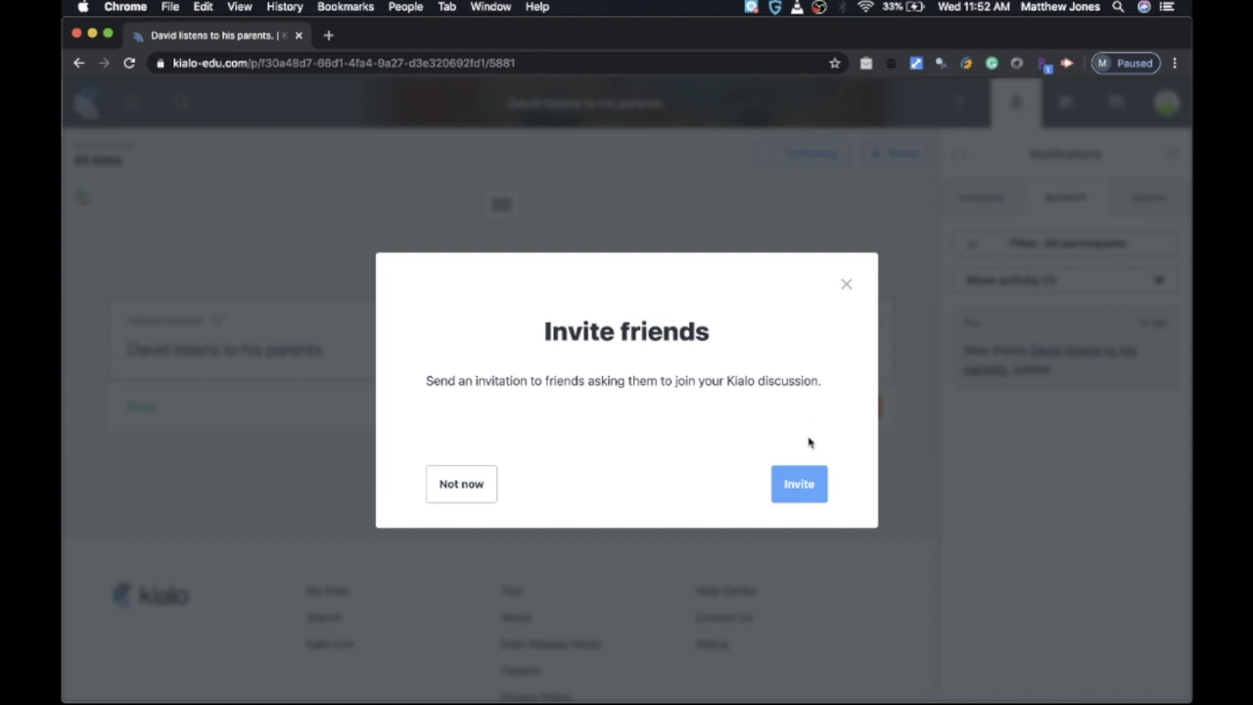
# Accept the offer to invite friends, then switch to the discussion's general settings and go to its discussion options.
pyautogui.click(807, 476)
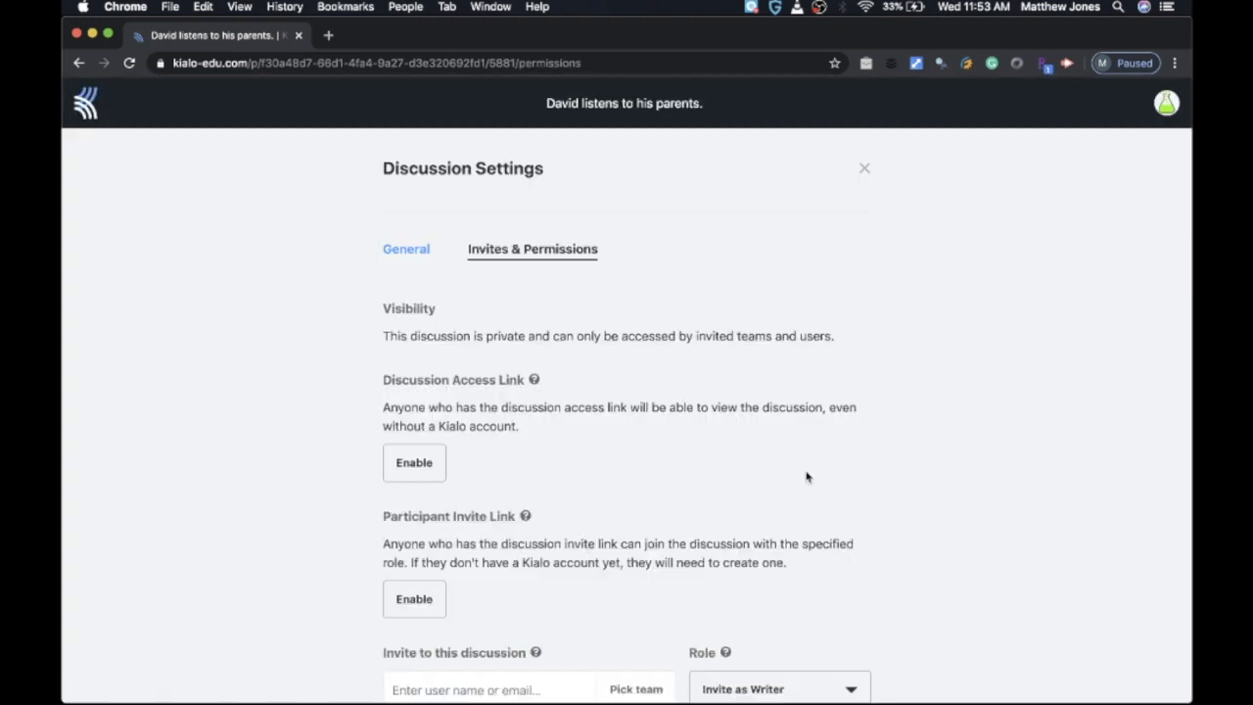
pyautogui.click(406, 248)
pyautogui.scroll(-3, 423, 251)
pyautogui.scroll(-10, 423, 252)
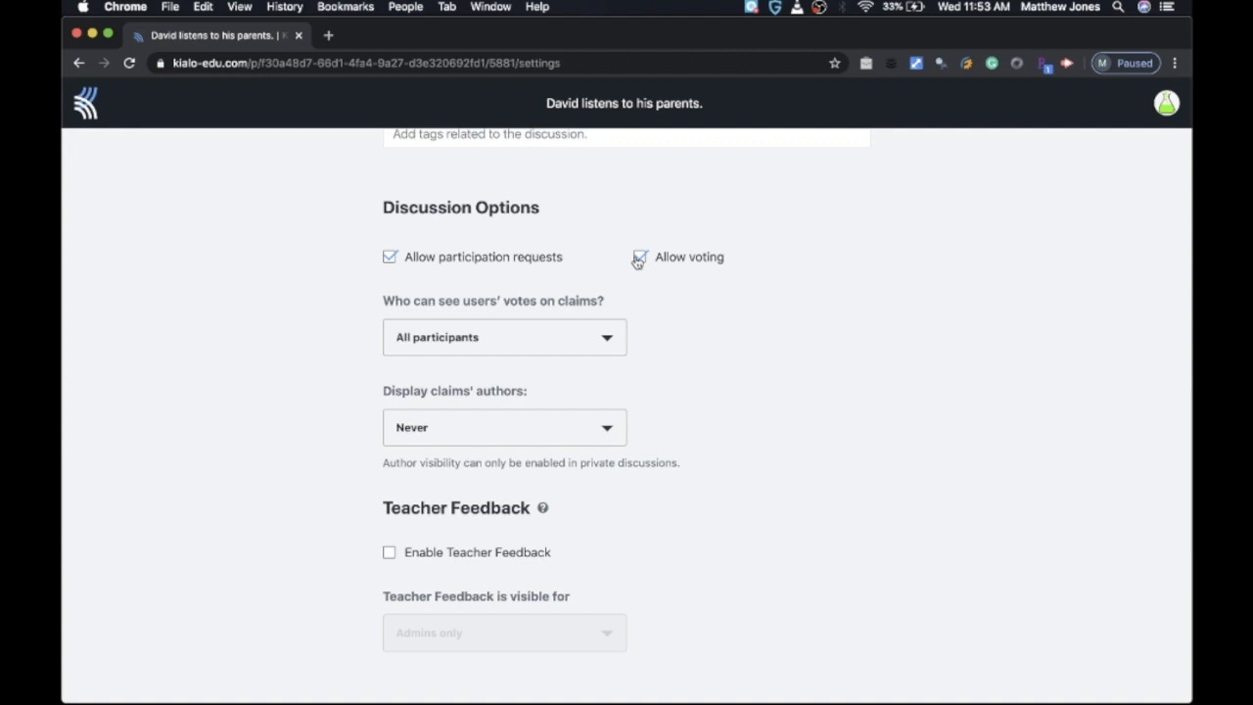
pyautogui.scroll(-3, 527, 388)
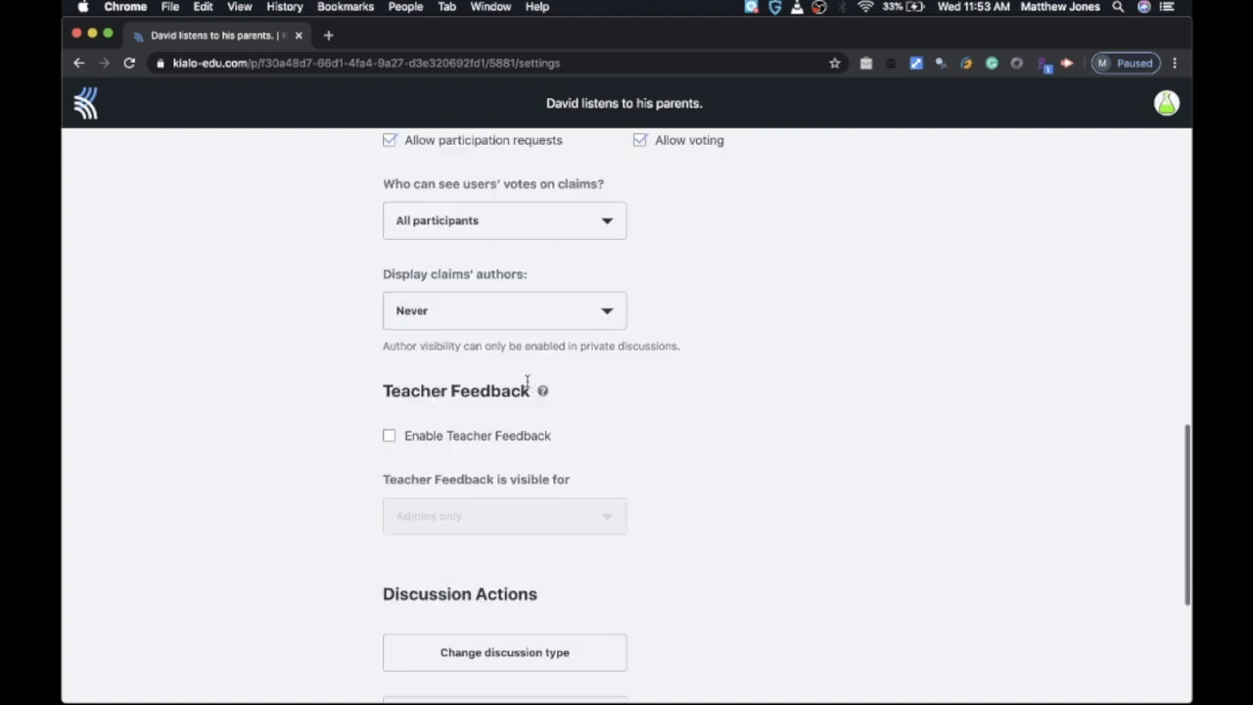
# Enable Teacher Feedback for the discussion and make it visible for Admins and claims' authors.
pyautogui.click(390, 436)
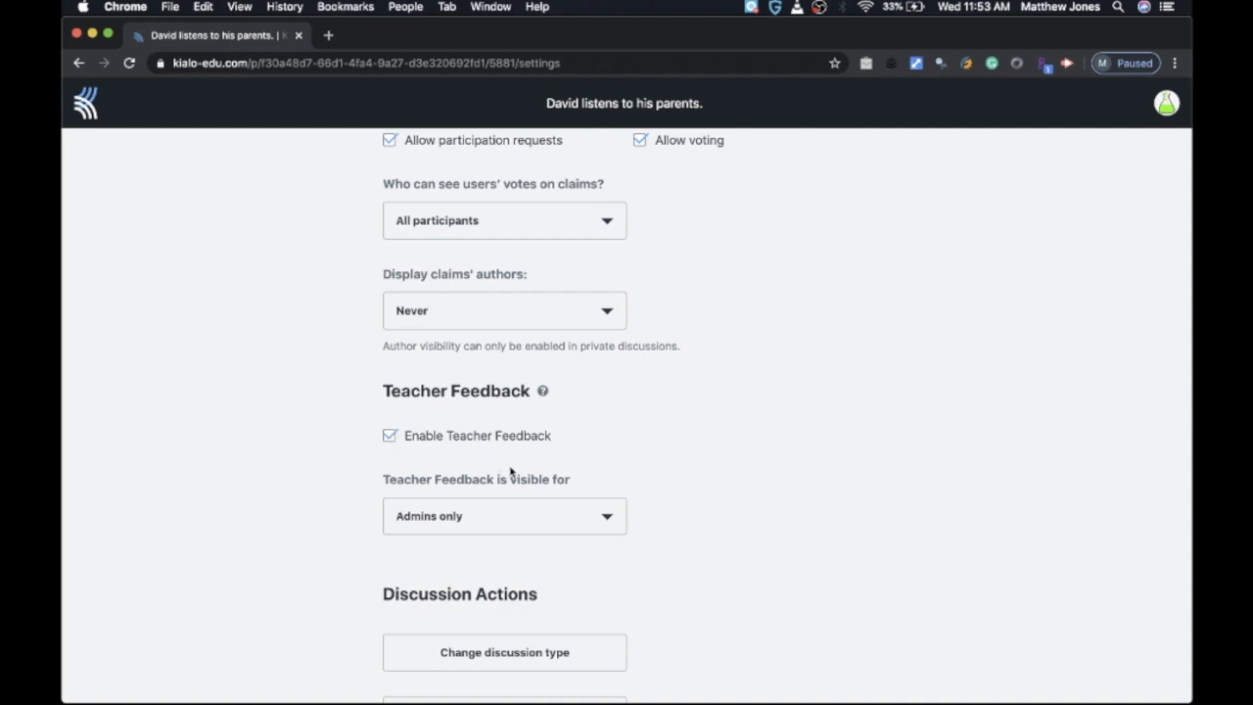
pyautogui.scroll(-3, 510, 472)
pyautogui.click(525, 416)
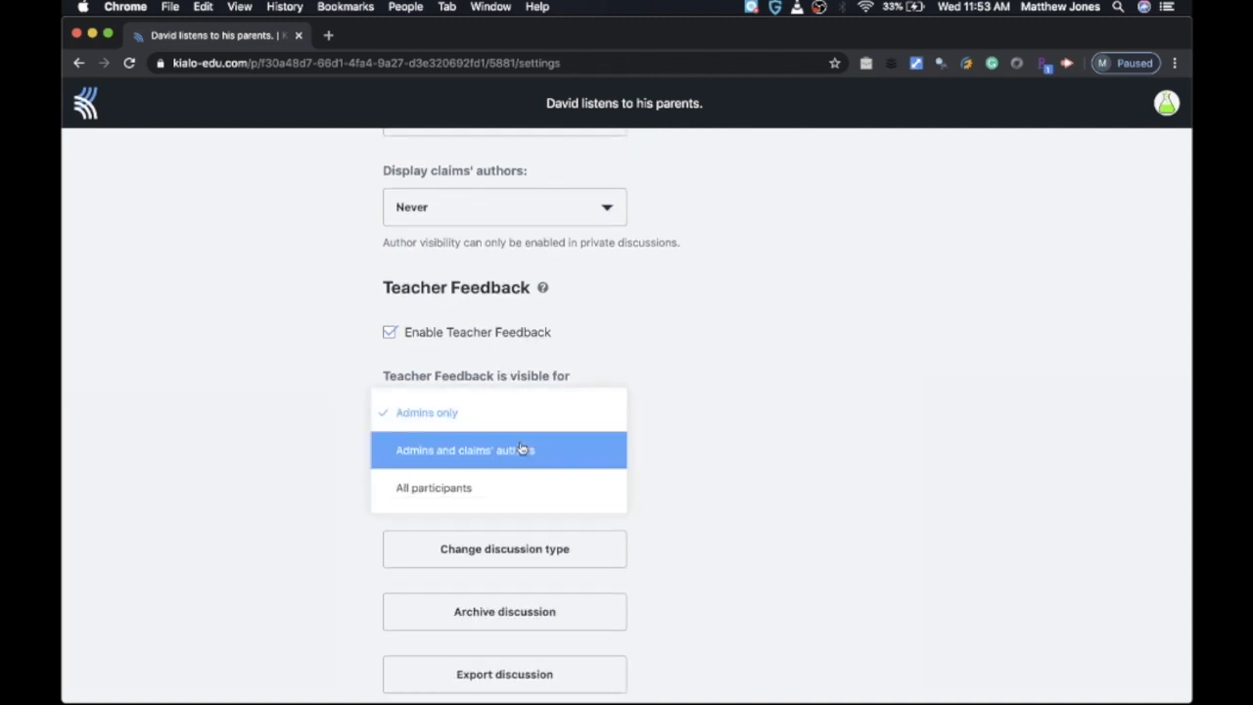
pyautogui.click(521, 449)
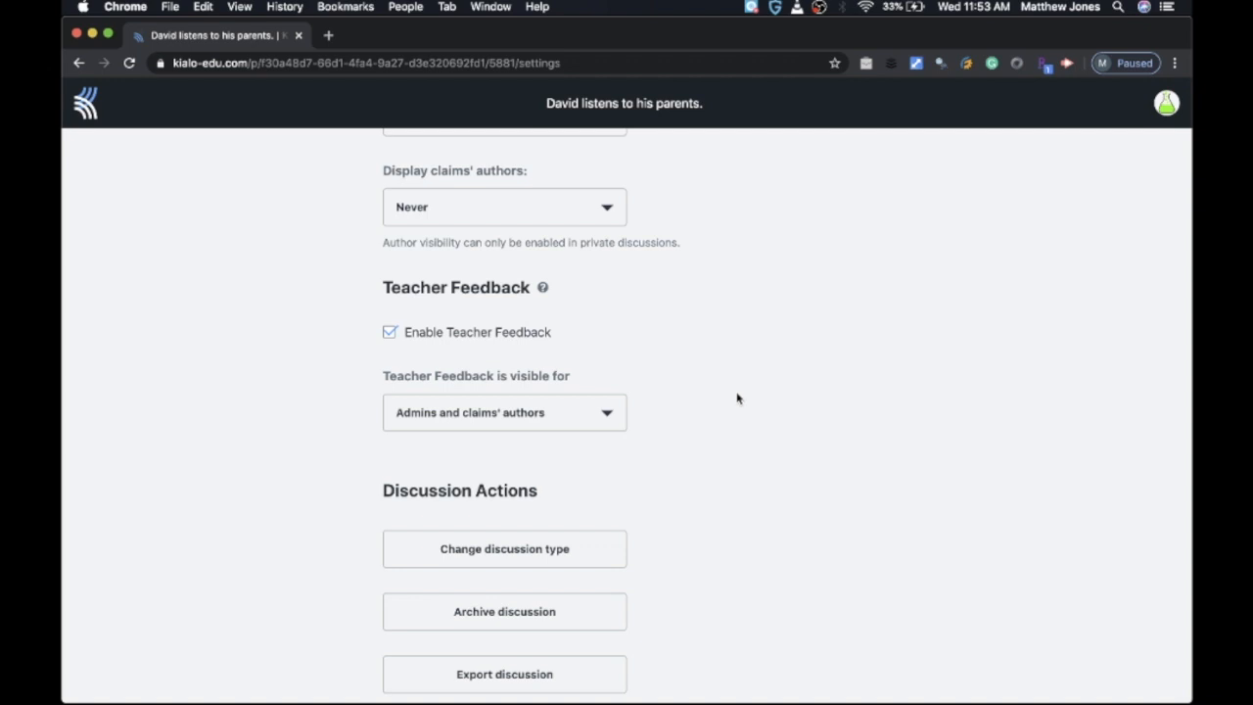
pyautogui.click(589, 417)
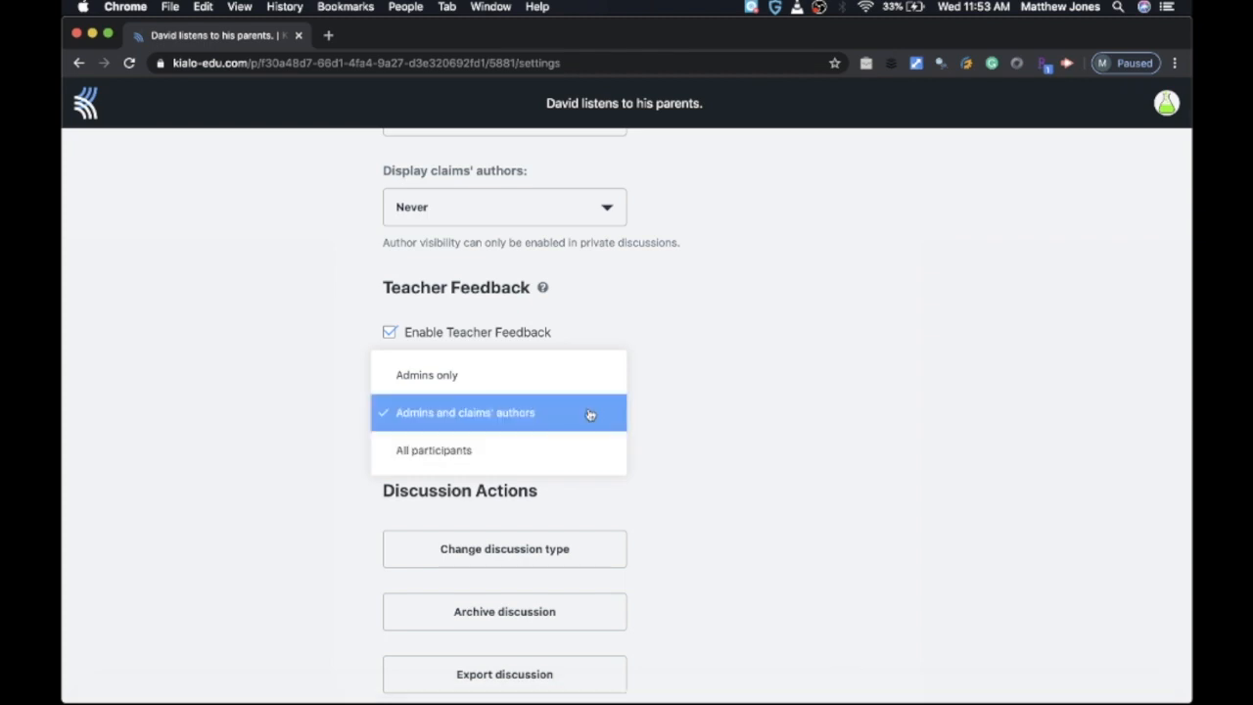
pyautogui.click(589, 413)
# Try to switch to the invite settings, keep the unsaved changes, and save the general discussion settings.
pyautogui.scroll(-3, 714, 394)
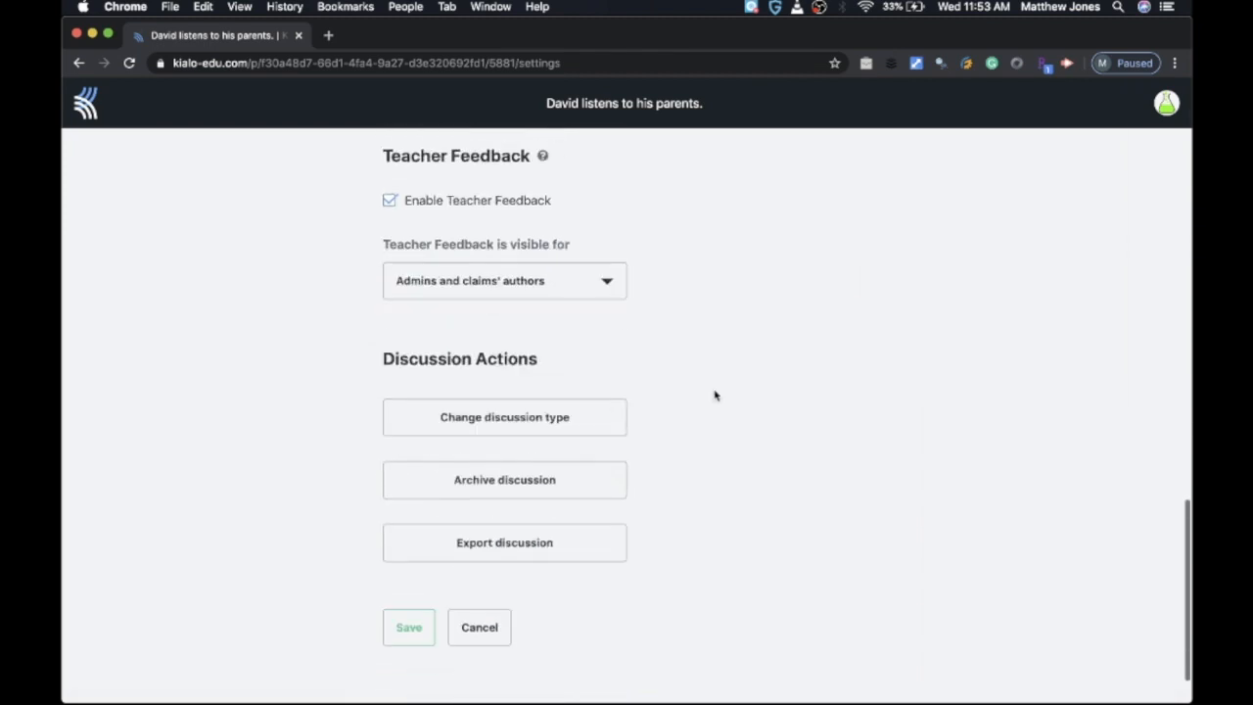
pyautogui.scroll(10, 714, 395)
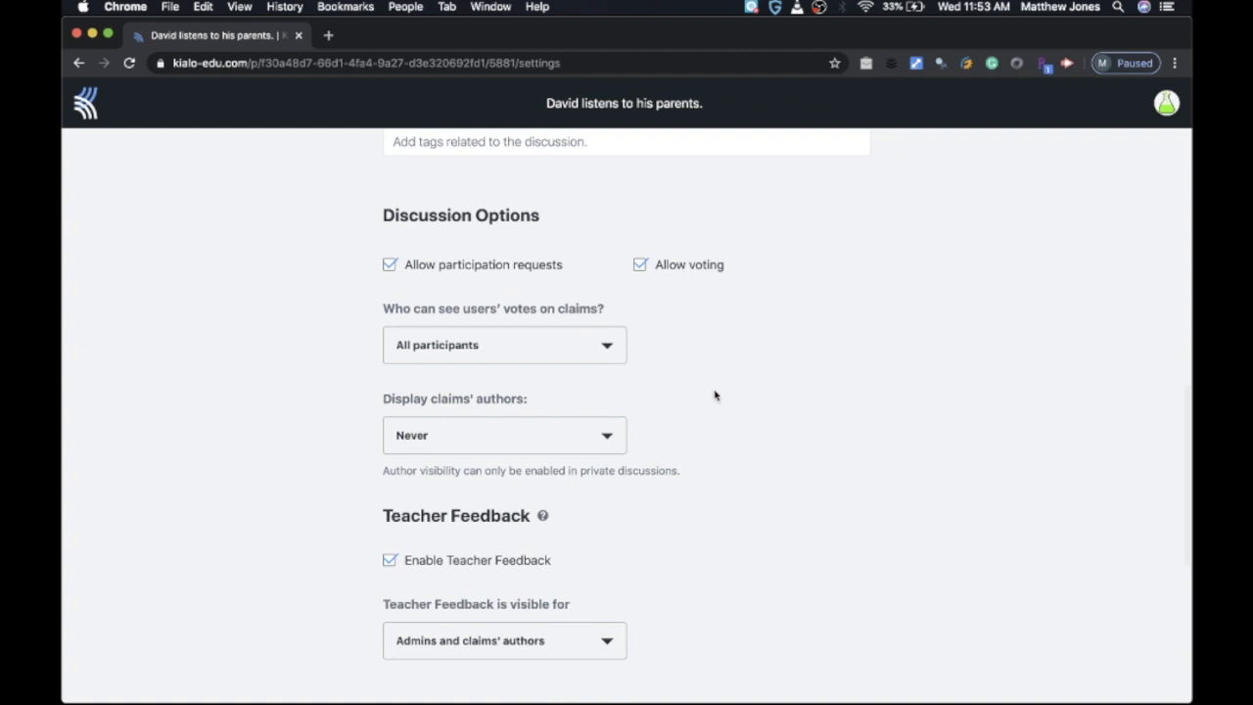
pyautogui.scroll(12, 717, 395)
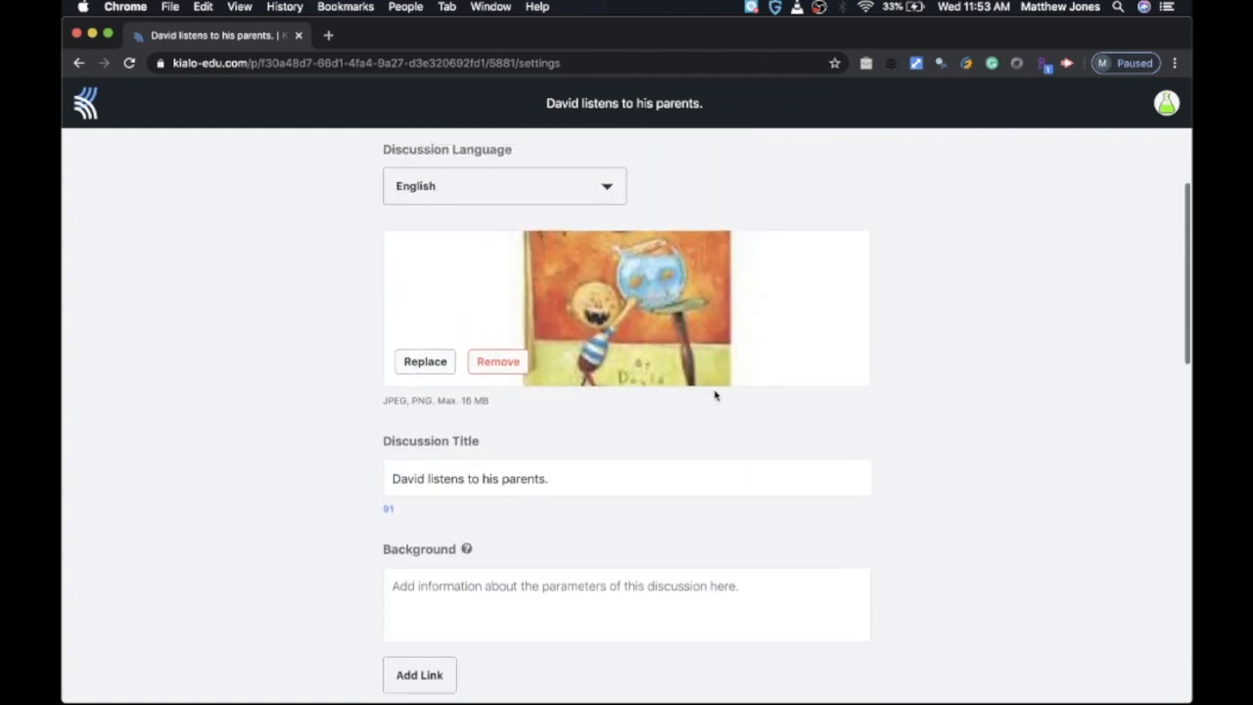
pyautogui.scroll(2, 715, 395)
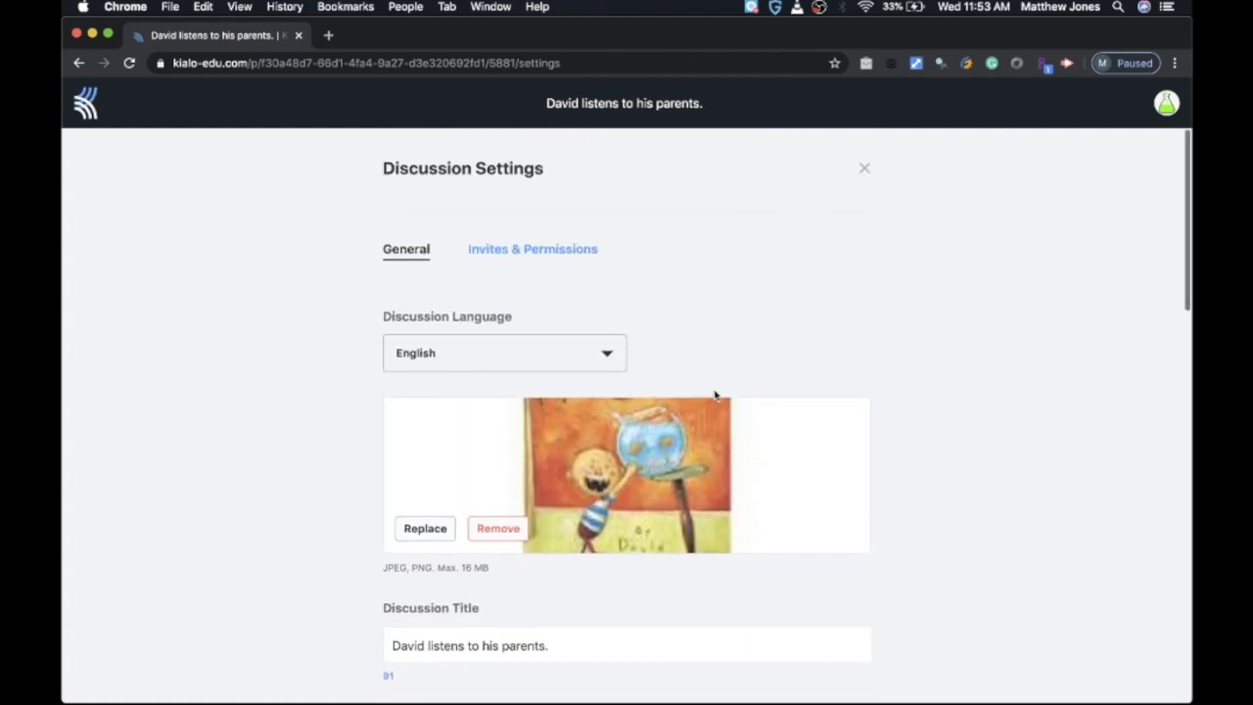
pyautogui.click(563, 254)
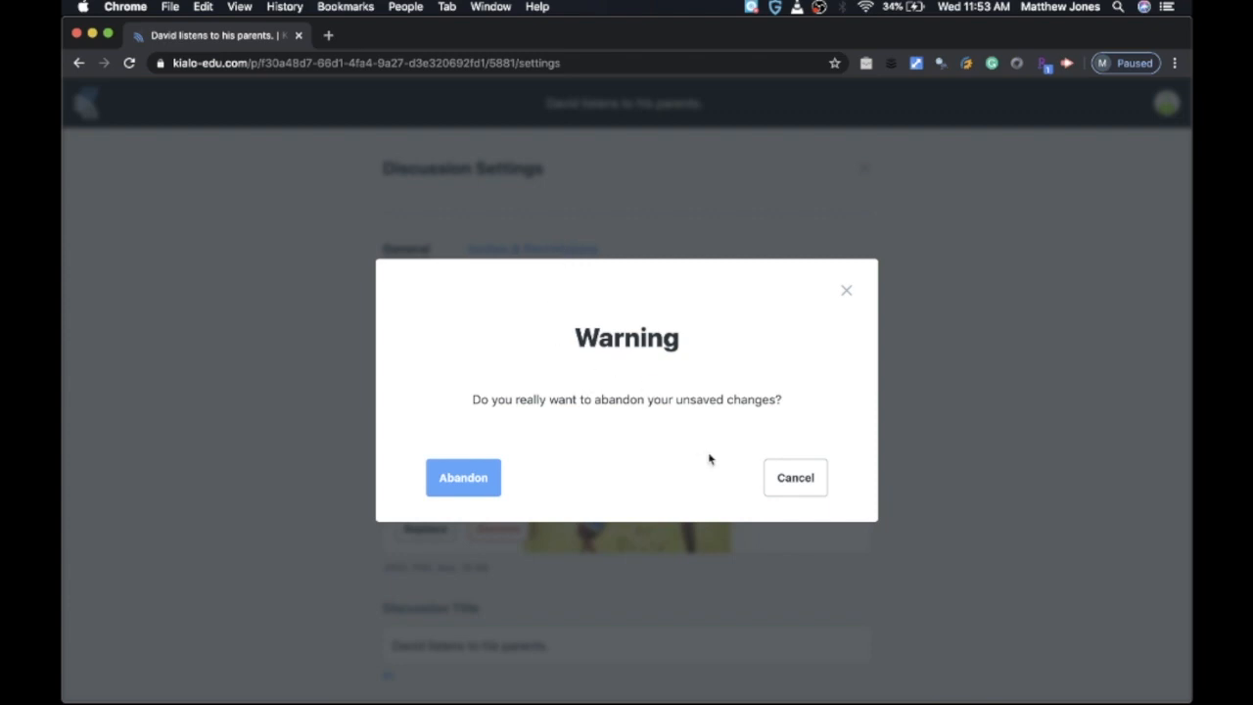
pyautogui.click(847, 294)
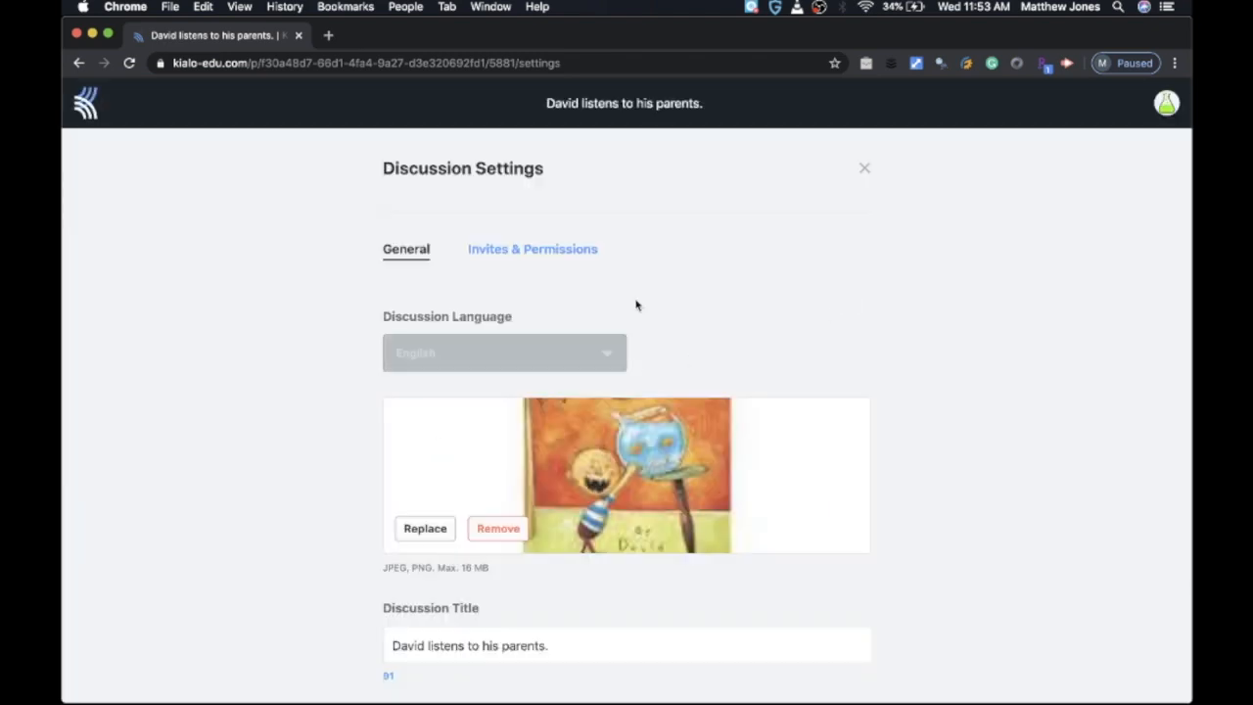
pyautogui.scroll(-15, 644, 295)
pyautogui.click(411, 563)
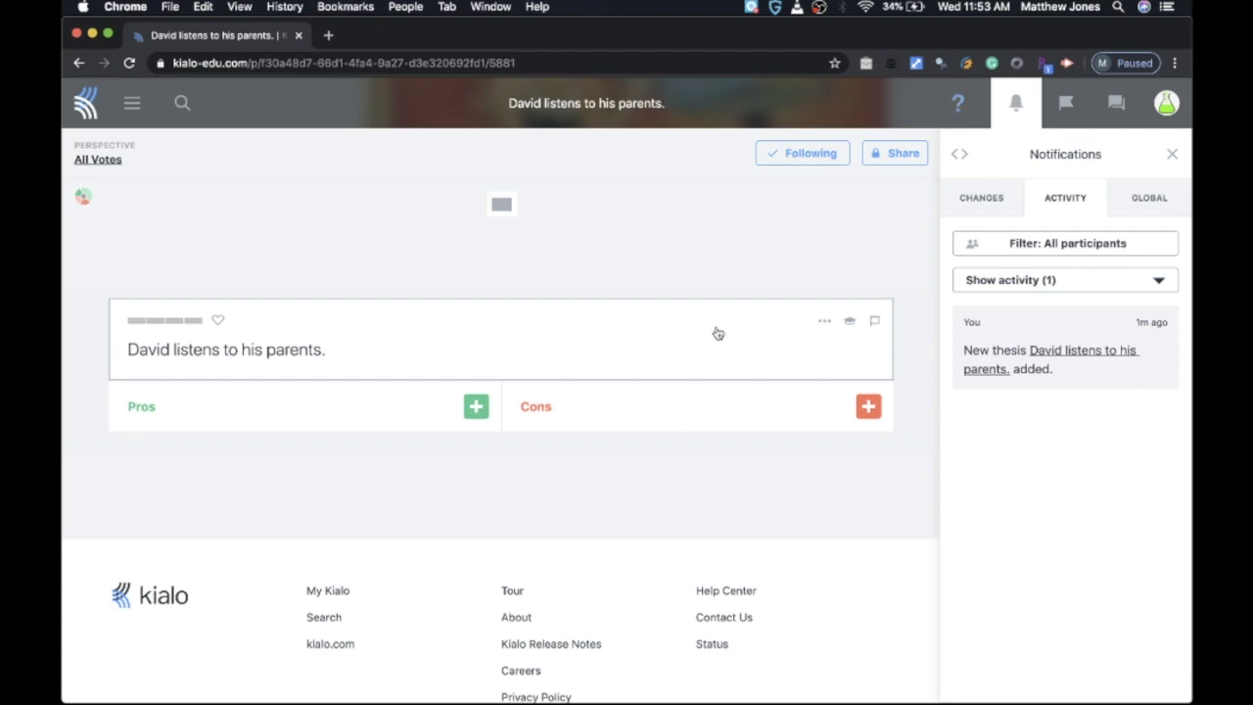
# Review the discussion's invite options for the access link and participant invite link, and return to the discussion.
pyautogui.click(885, 156)
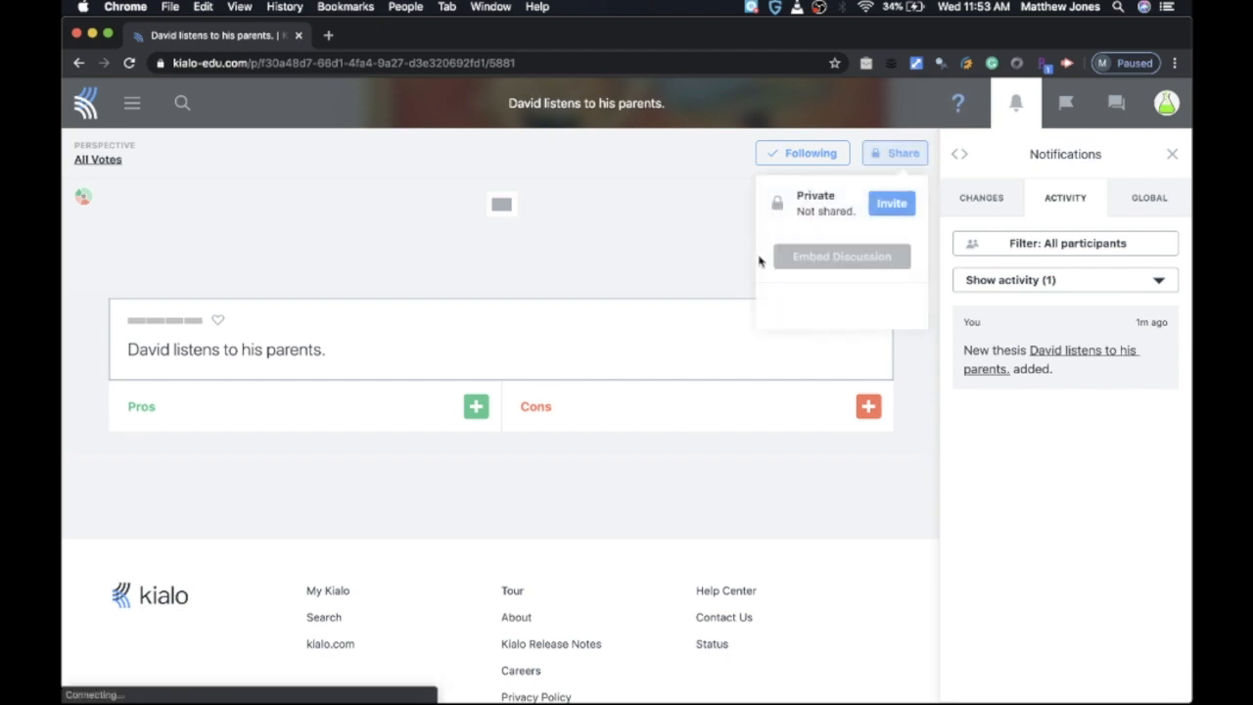
pyautogui.click(884, 206)
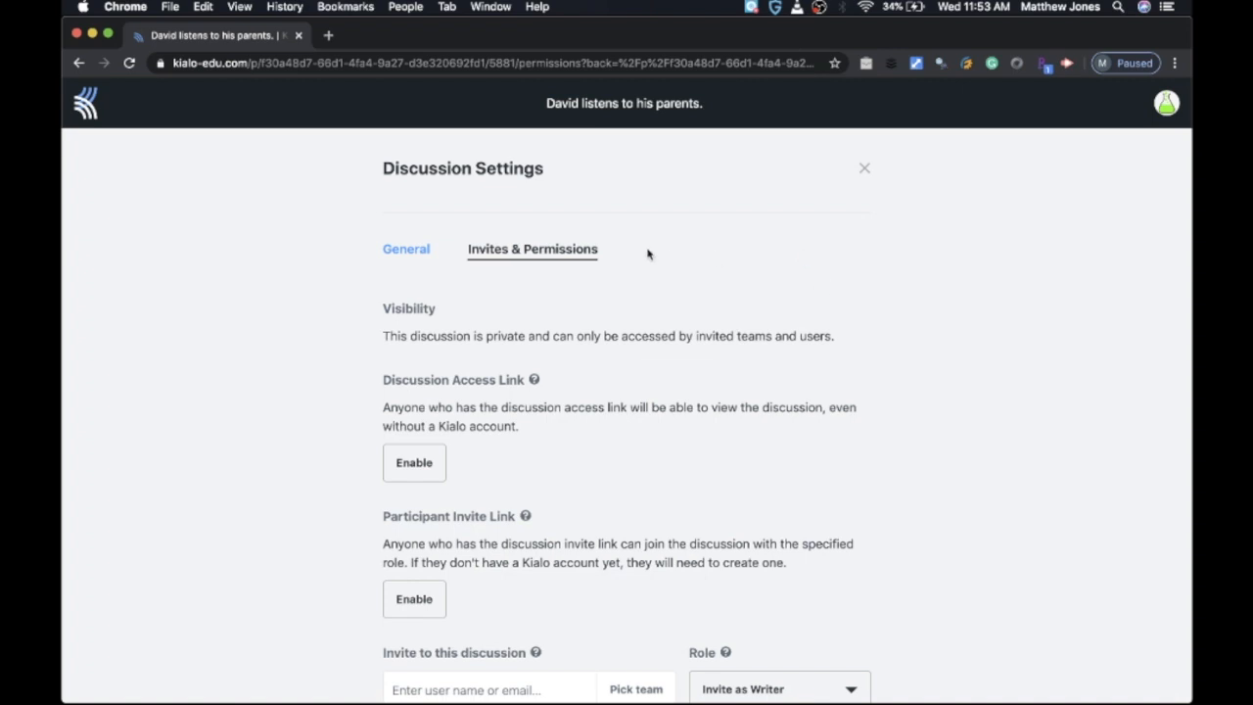
pyautogui.scroll(-1, 609, 360)
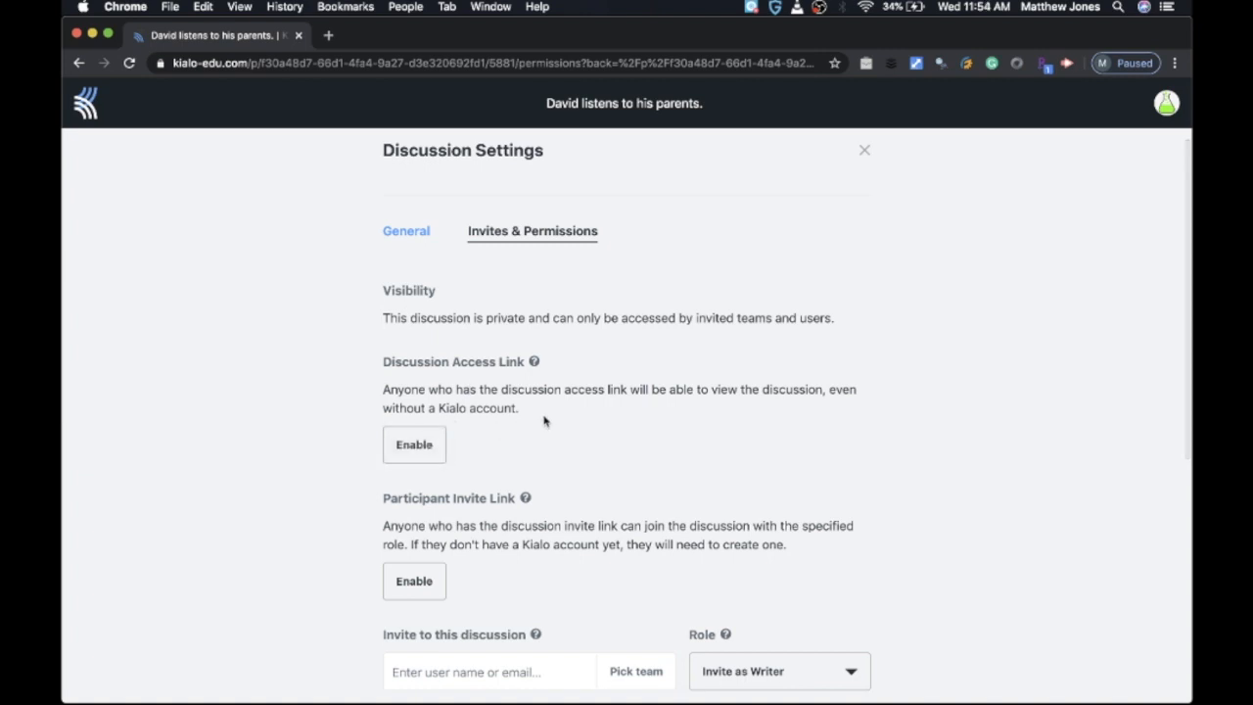
pyautogui.moveTo(545, 417); pyautogui.dragTo(433, 390)
pyautogui.click(431, 407)
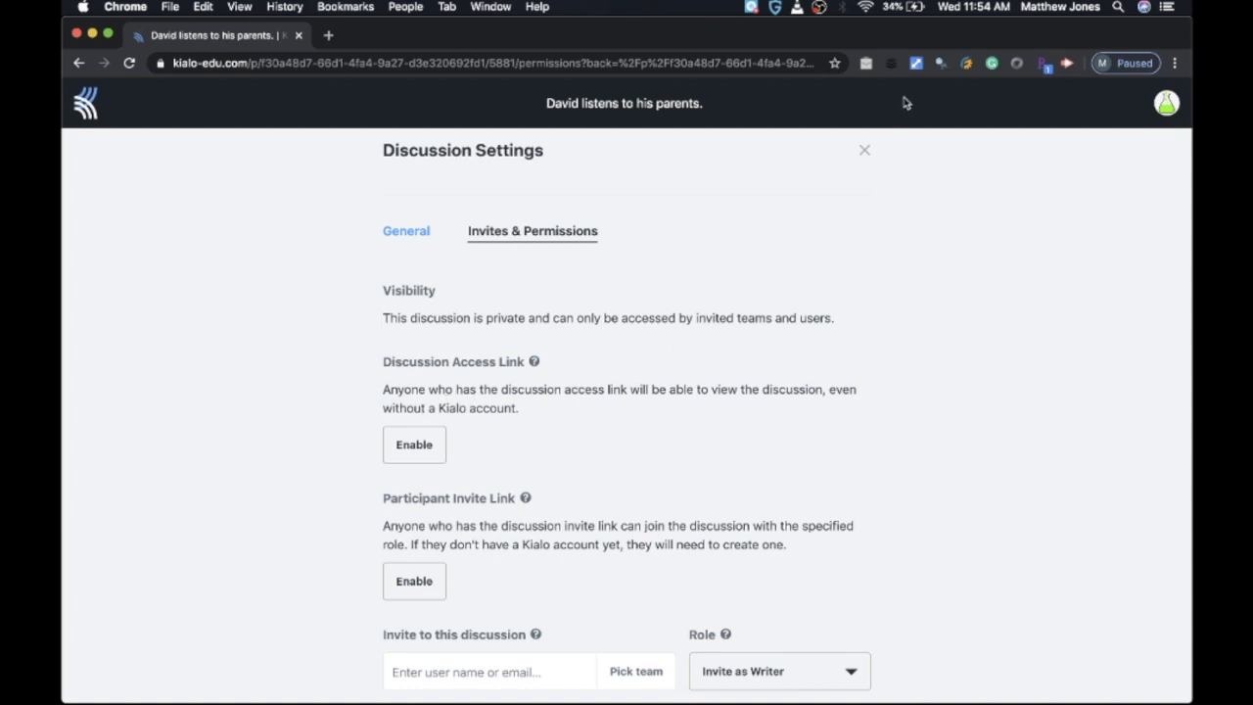
pyautogui.click(865, 153)
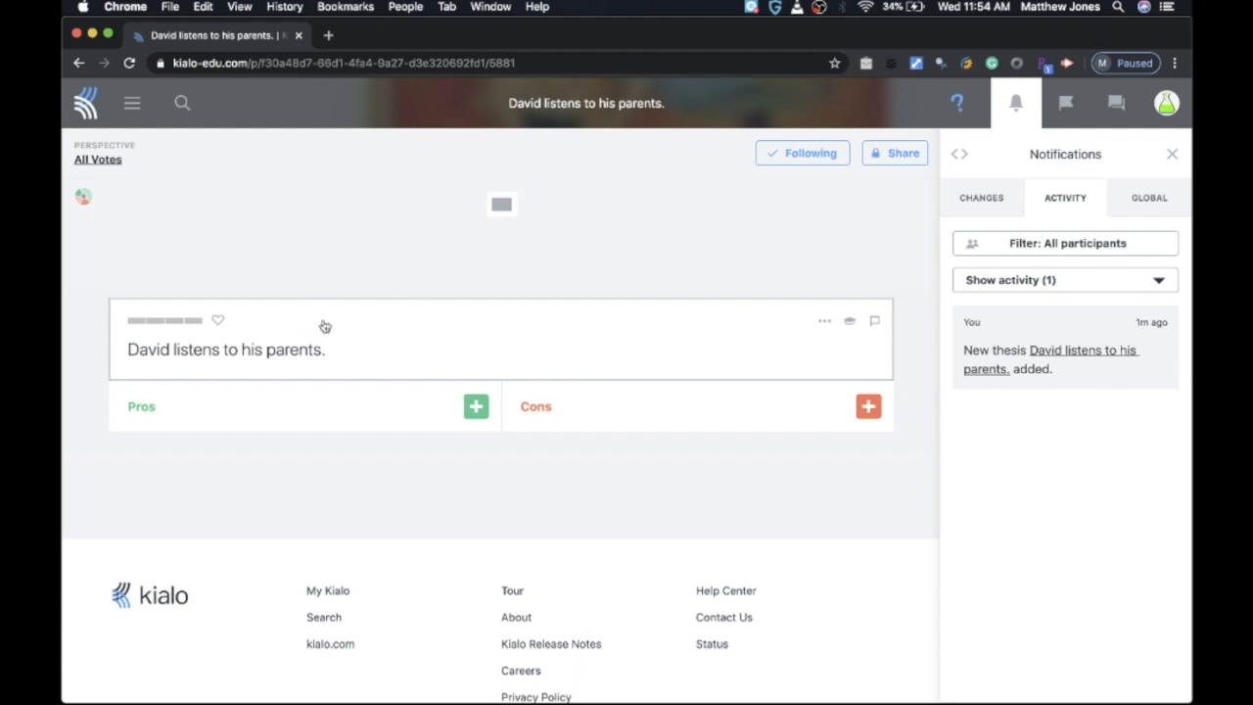
# Add the con claim "He knocked over the fish bowl." under the thesis.
pyautogui.click(868, 407)
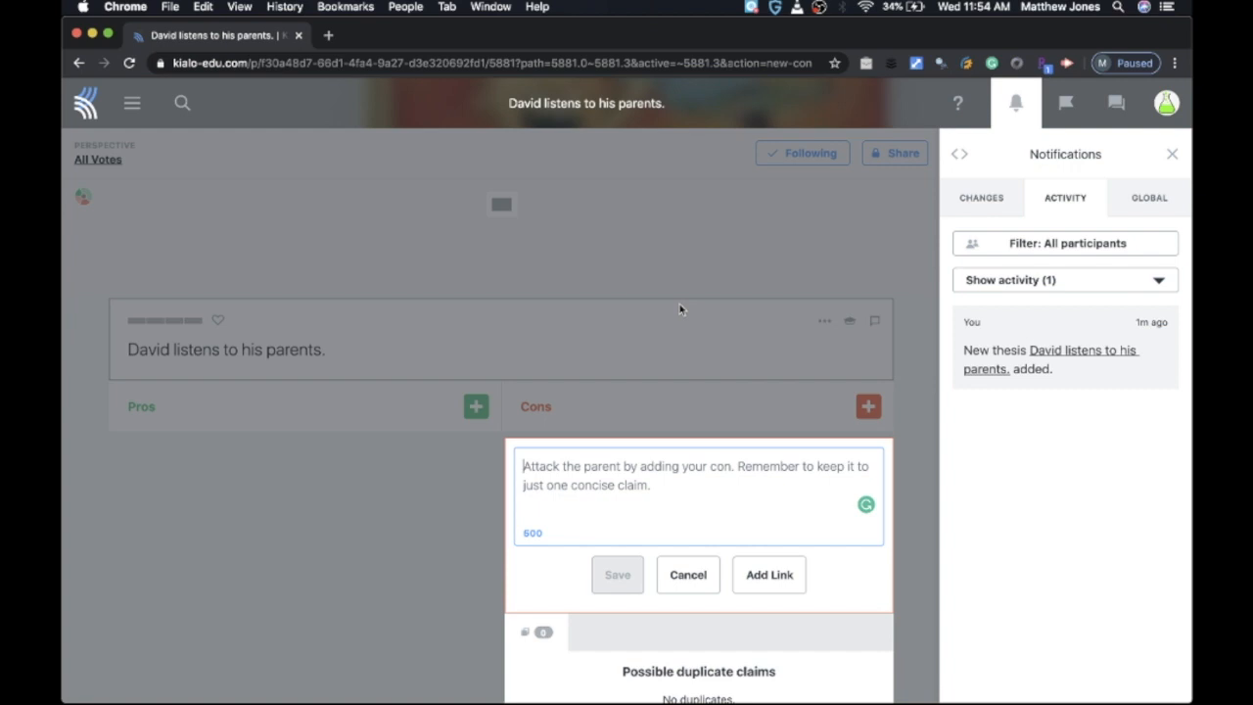
pyautogui.write('He knocked ')
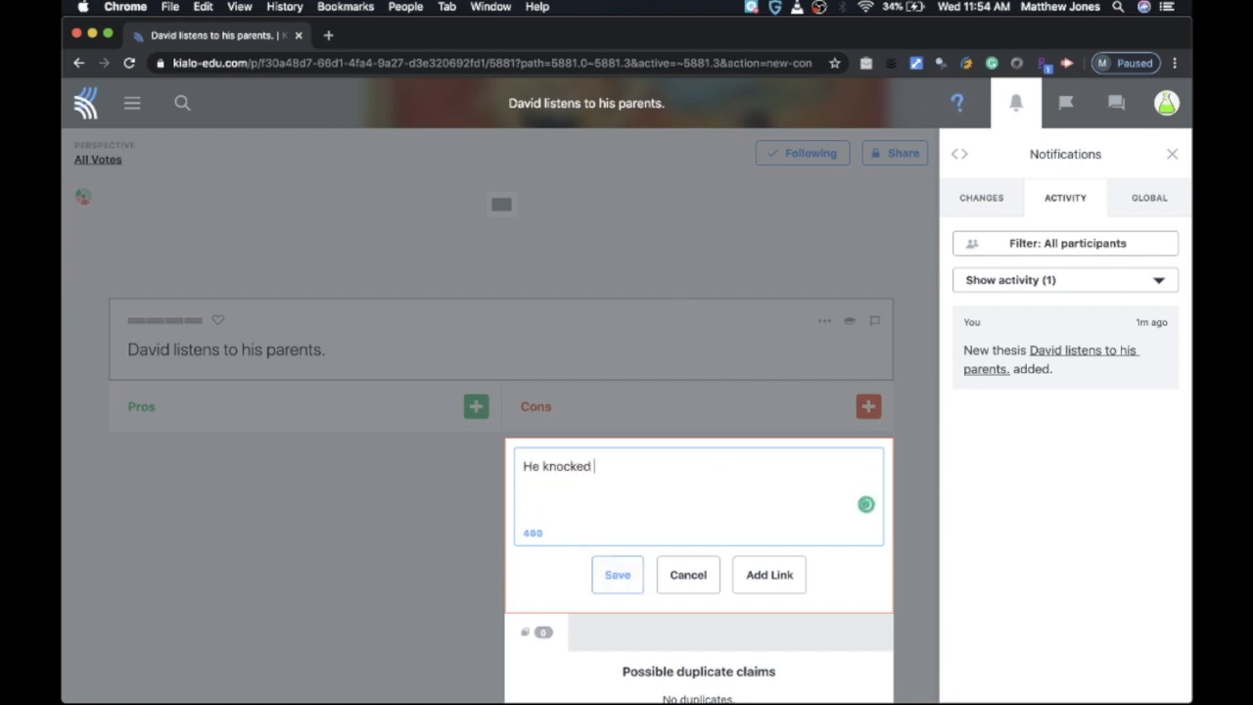
pyautogui.write('over the fish bowl.')
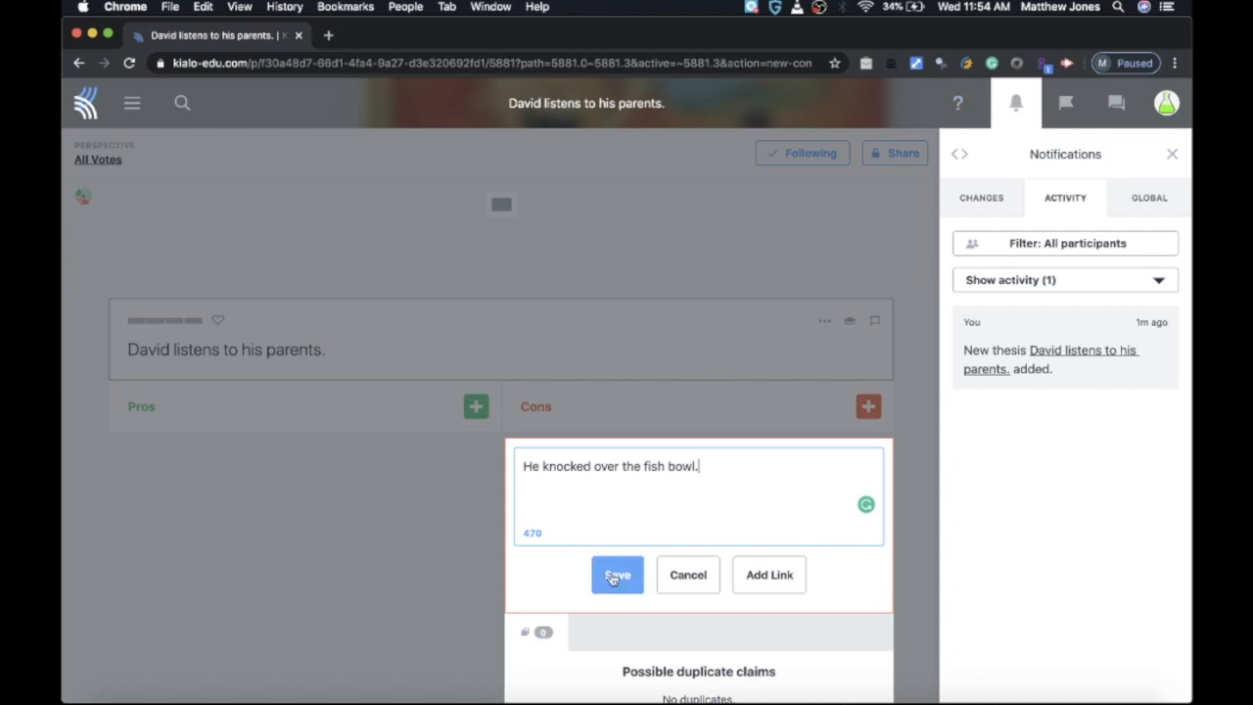
pyautogui.click(614, 578)
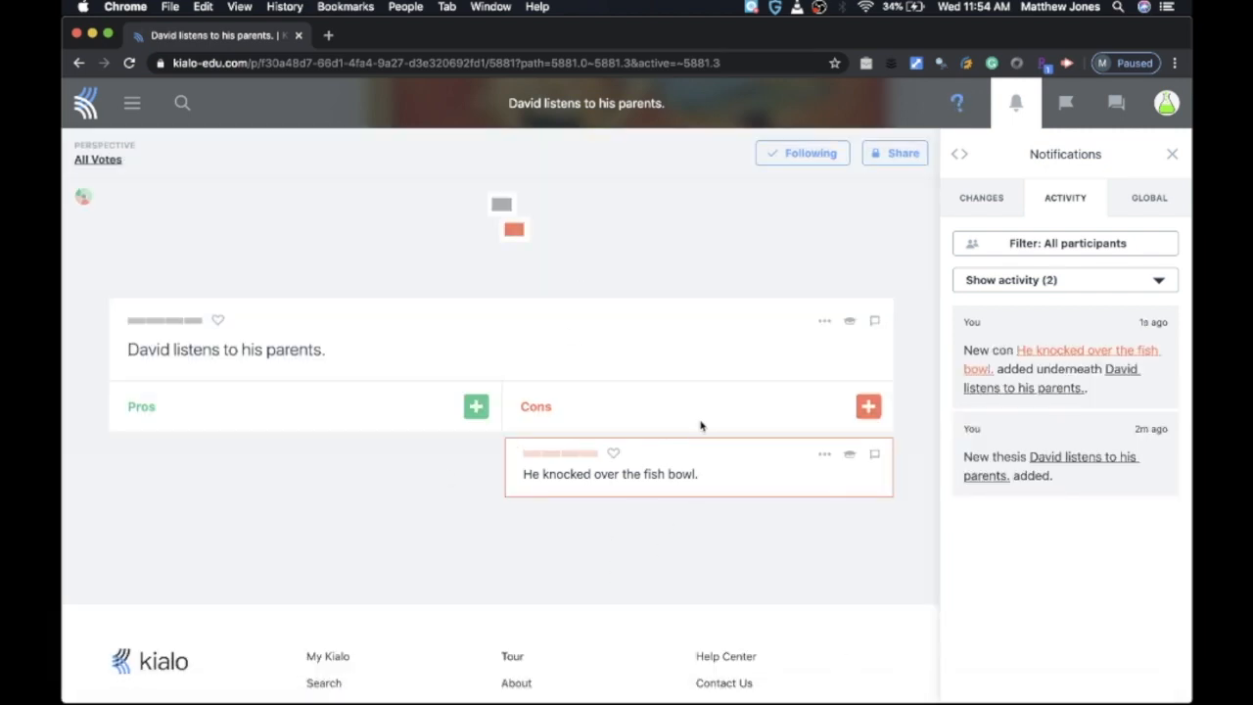
# Add three more placeholder cons under the thesis: "kasjdlkjsdlasd", "lkajdvdkaljfdsa" and "vkdjlfkdajf".
pyautogui.click(868, 407)
pyautogui.write('kasjdlkjsdlasd')
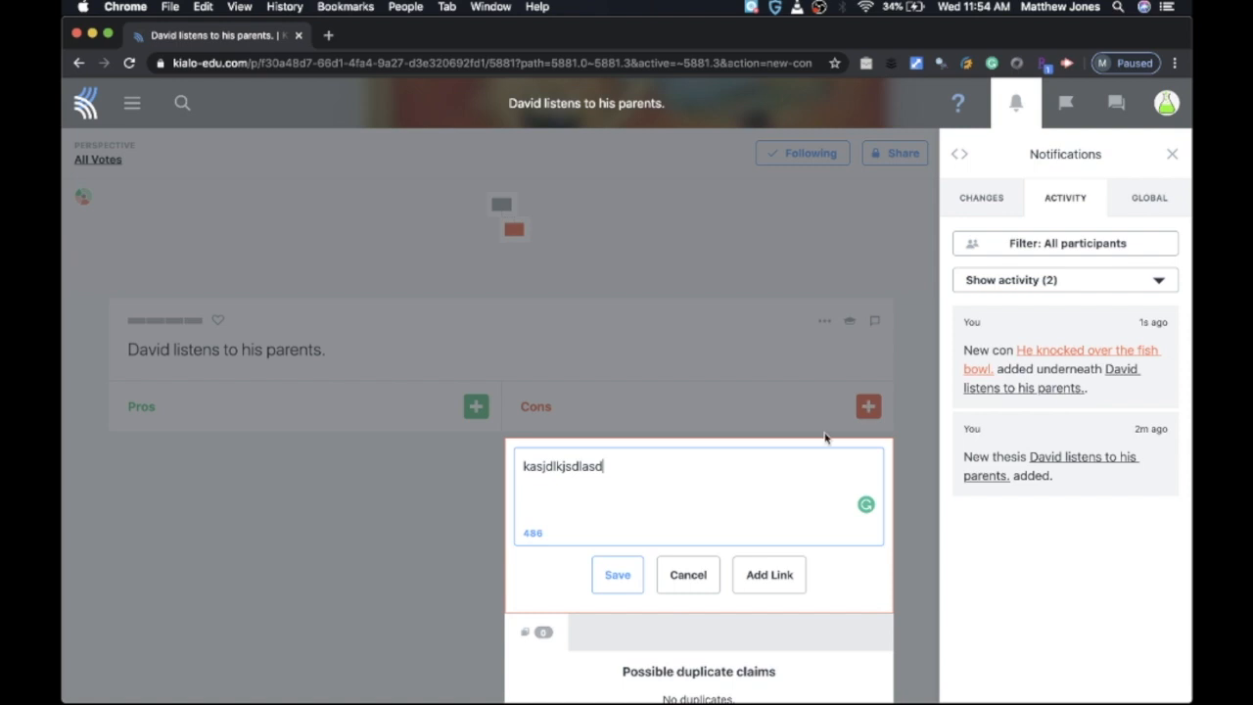
pyautogui.click(616, 574)
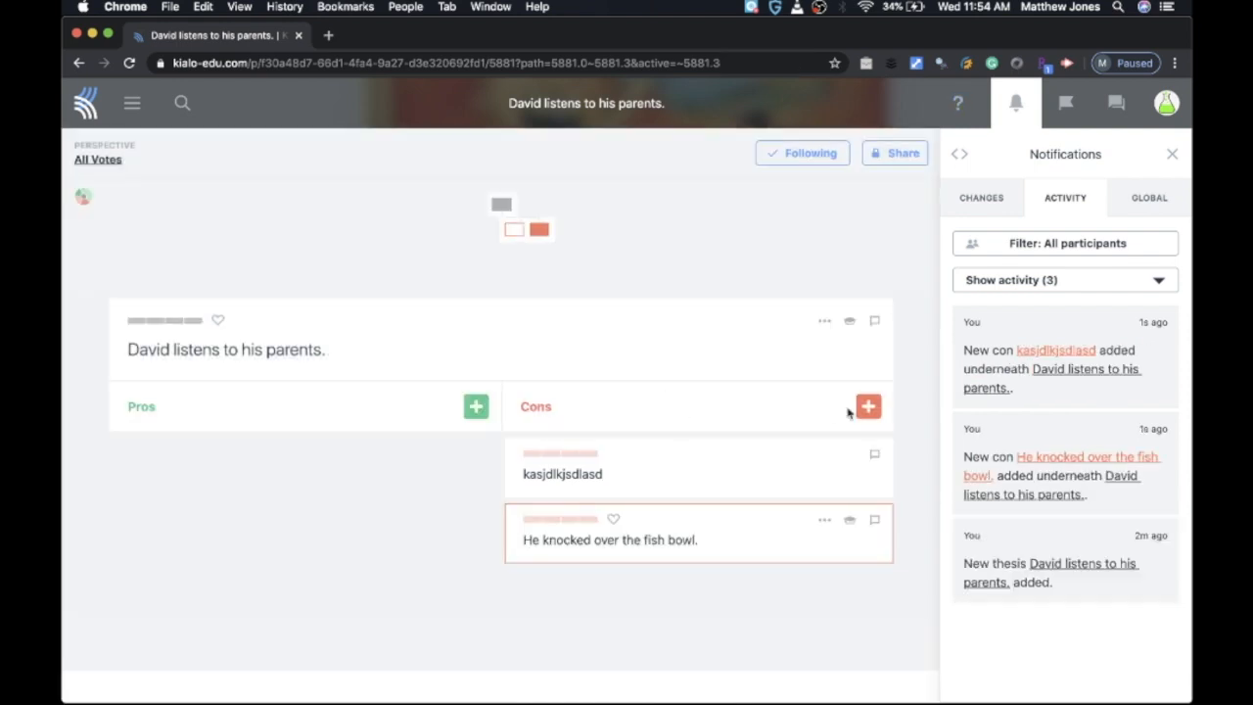
pyautogui.click(866, 407)
pyautogui.write('lkajdvdkaljfdsa')
pyautogui.click(618, 574)
pyautogui.click(868, 406)
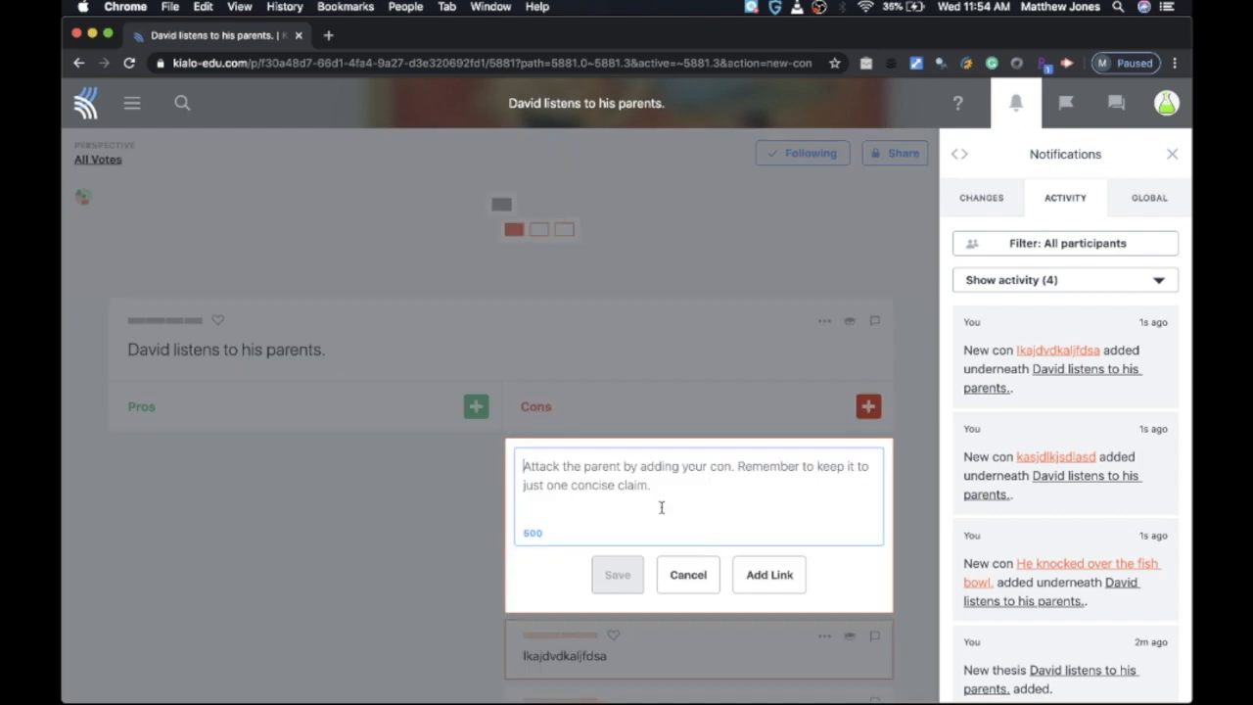
pyautogui.write('vkdjlfkdajf')
pyautogui.click(618, 574)
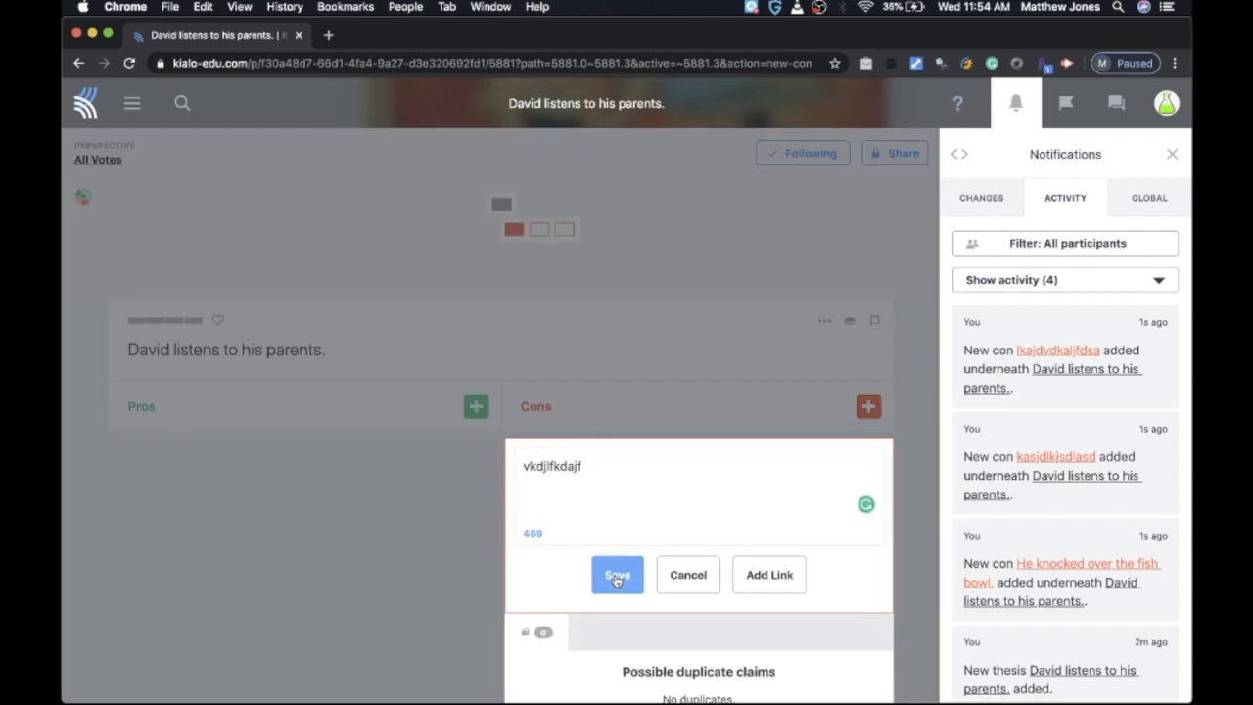
# Add the placeholder pro "lkasdjla" under the thesis and view the discussion's topology chart.
pyautogui.click(476, 406)
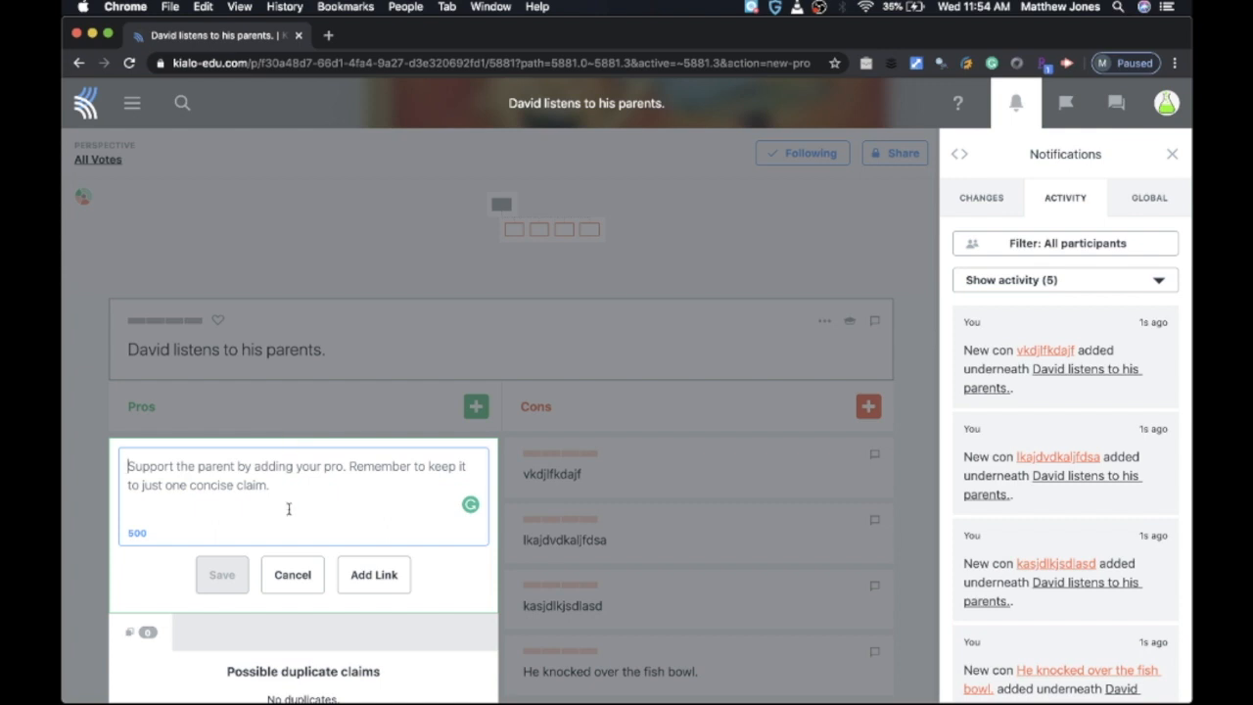
pyautogui.write('lkasdjla')
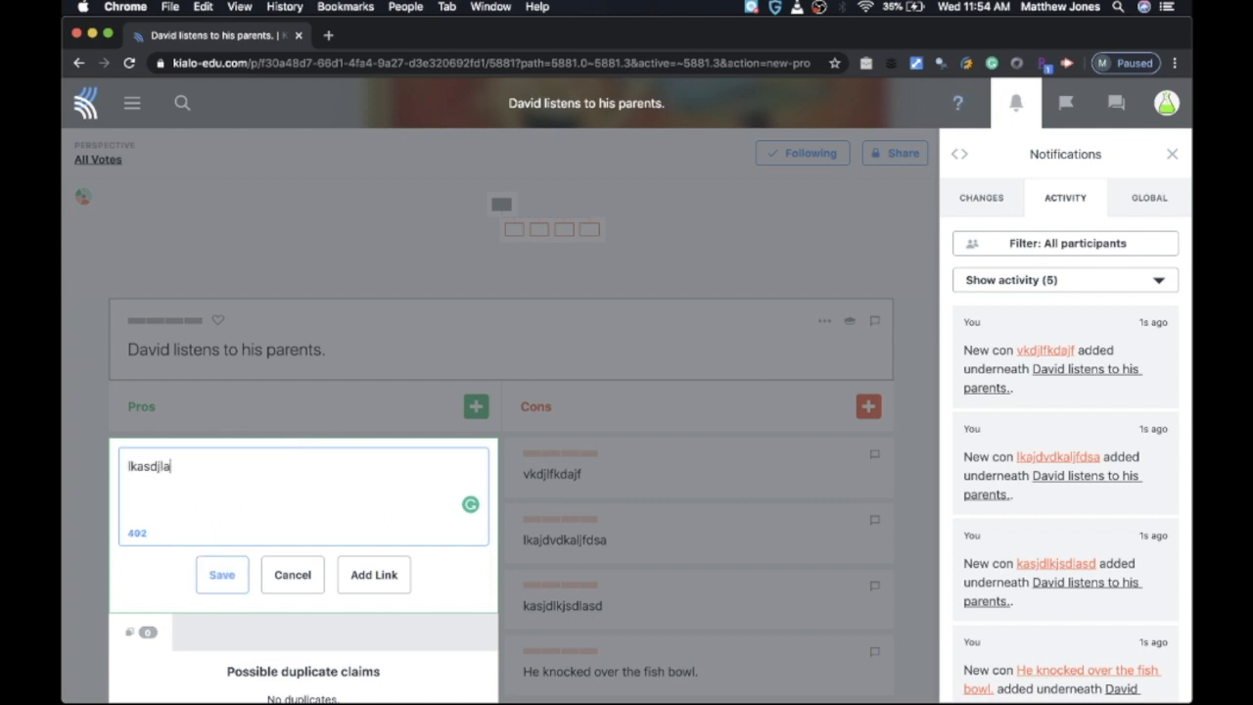
pyautogui.click(221, 574)
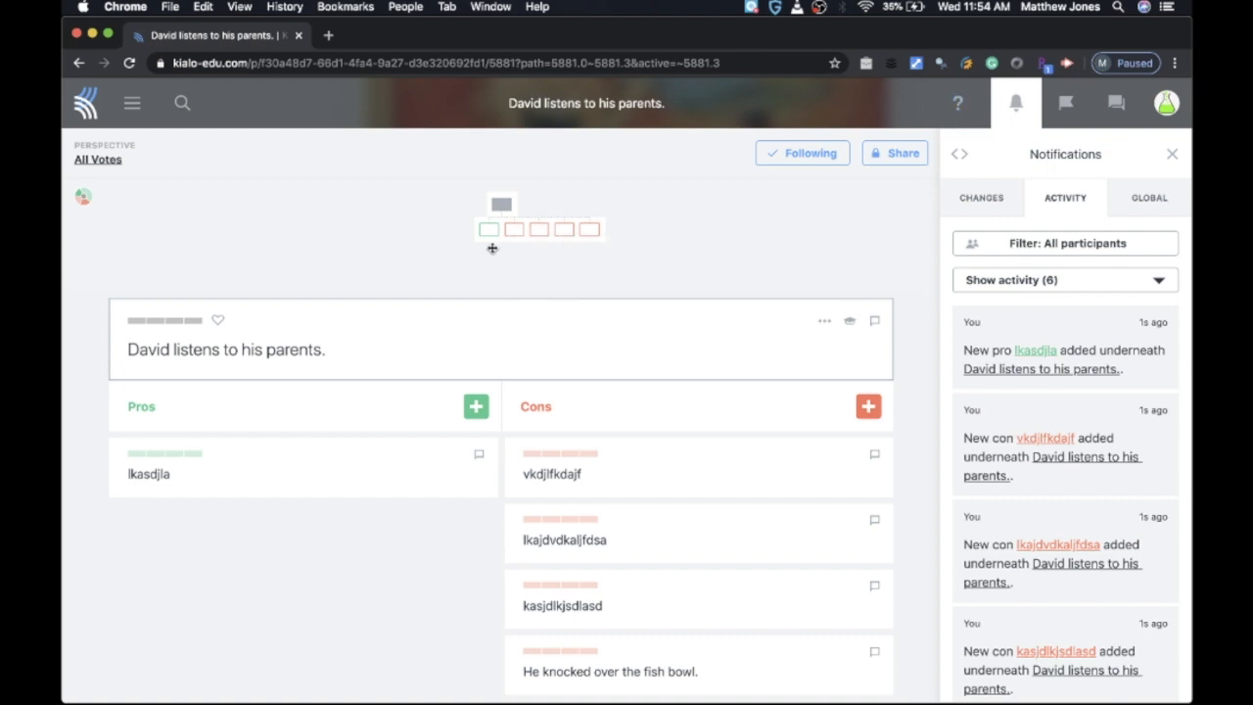
pyautogui.click(83, 198)
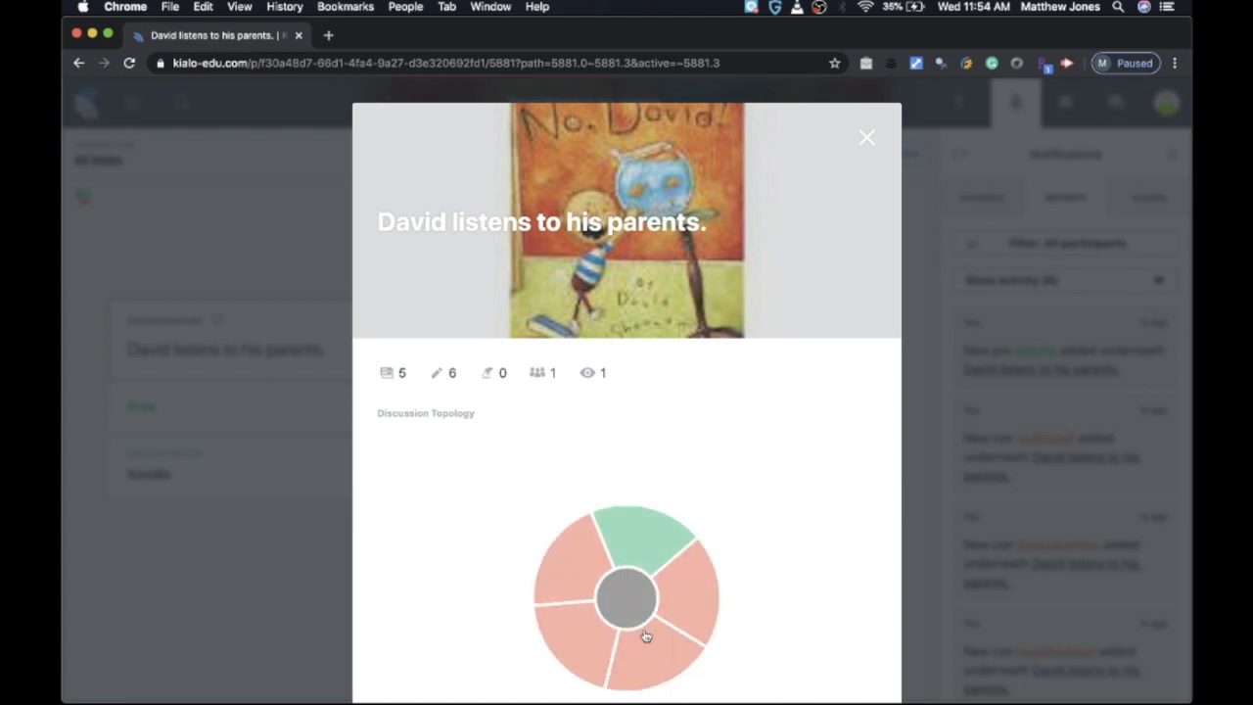
pyautogui.click(271, 426)
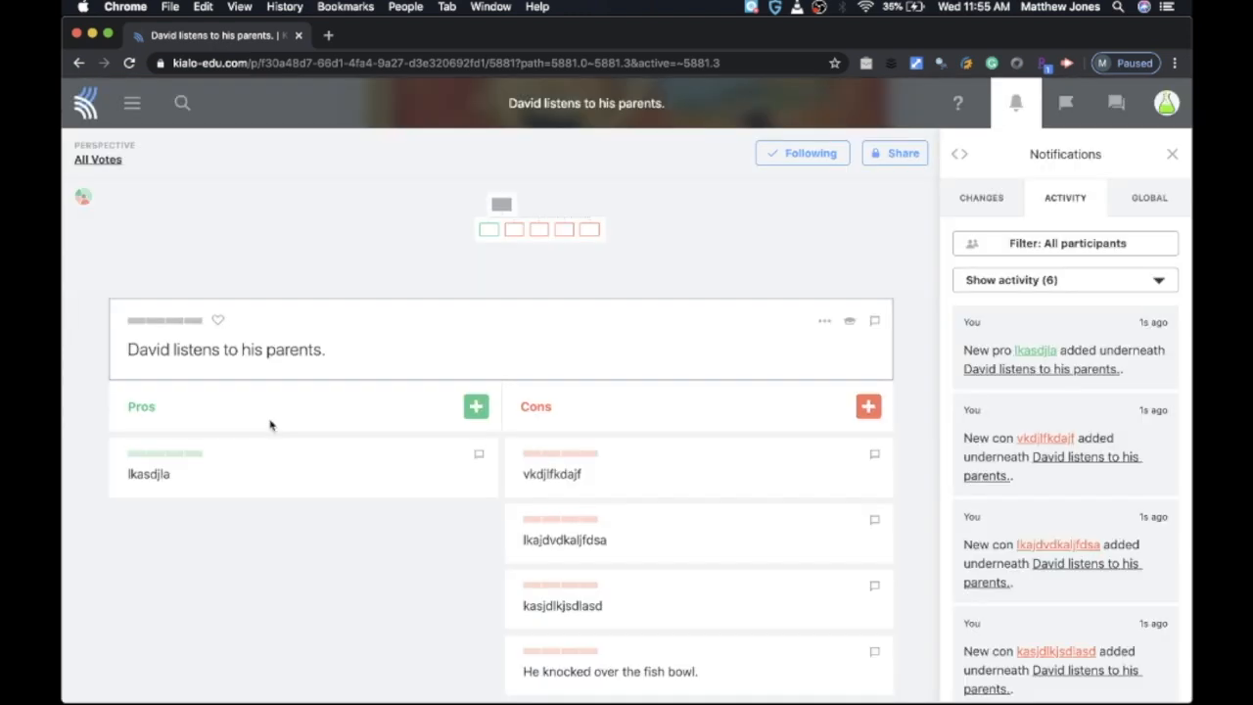
# Rate the impact of the pro claim "lkasdjla" on its parent as 0.
pyautogui.scroll(-3, 464, 424)
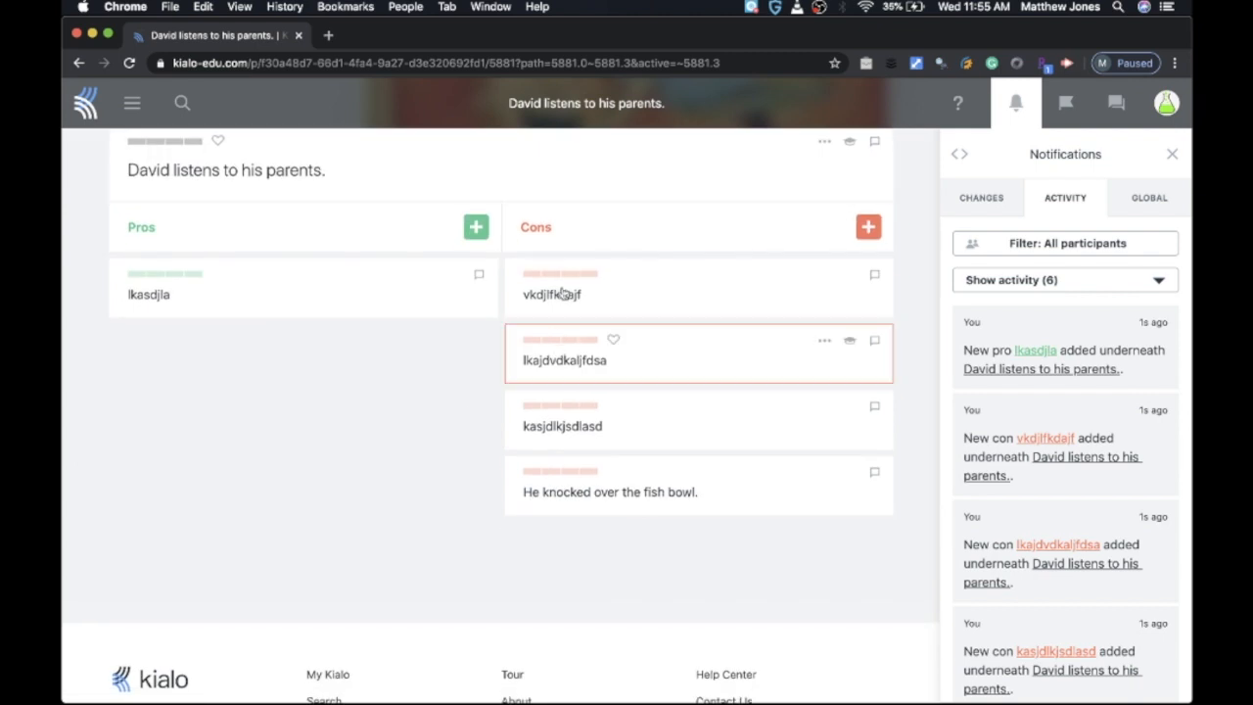
pyautogui.click(139, 280)
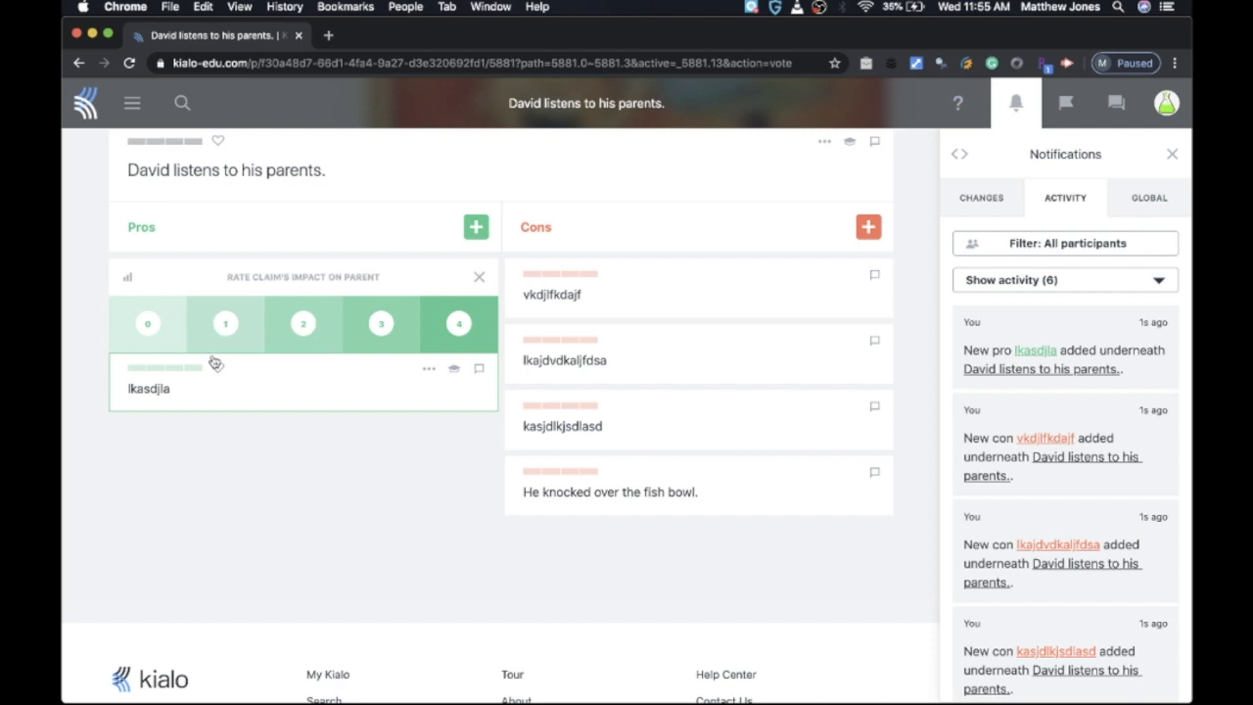
pyautogui.click(148, 322)
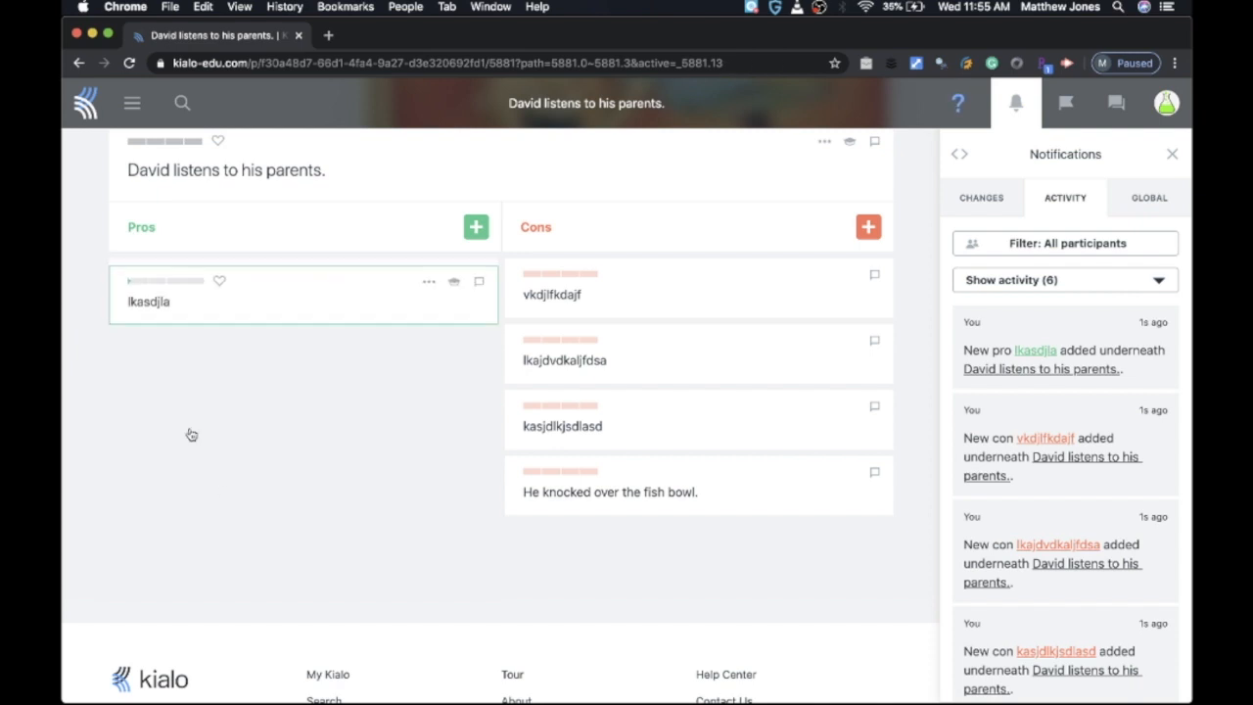
# Go to the con claim "vkdjlfkdajf" and rate its impact on the parent as 4.
pyautogui.click(591, 301)
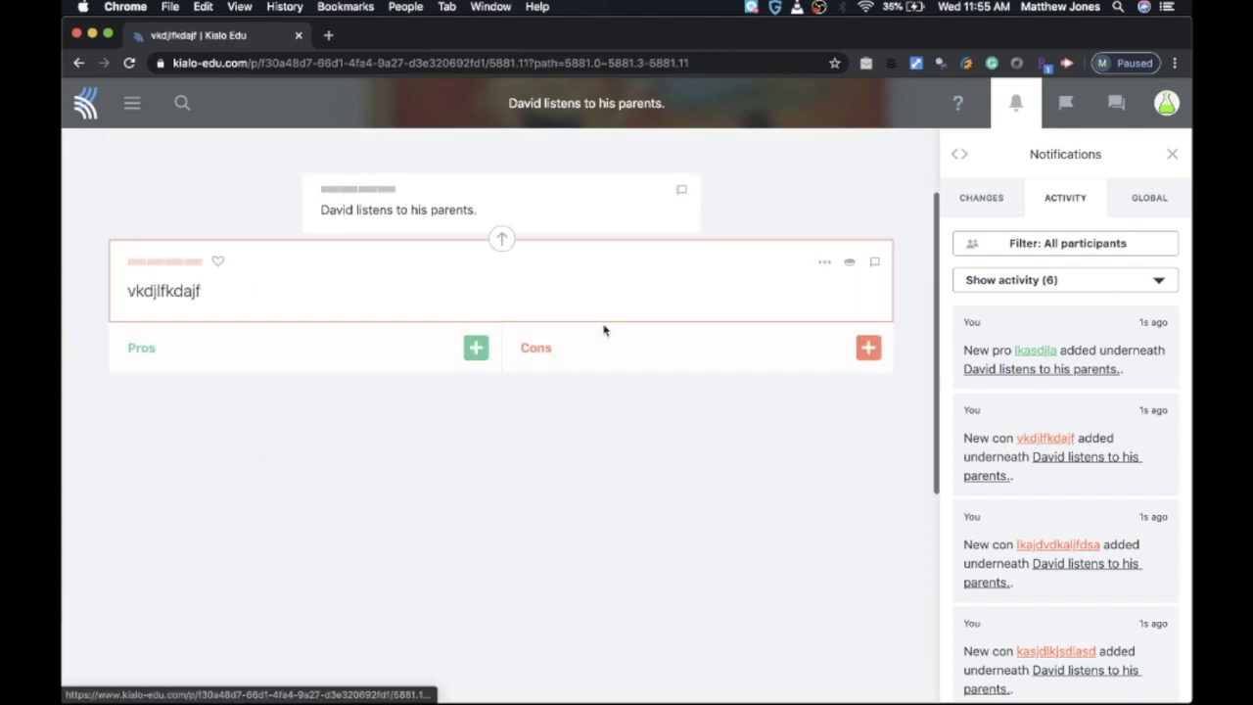
pyautogui.click(539, 275)
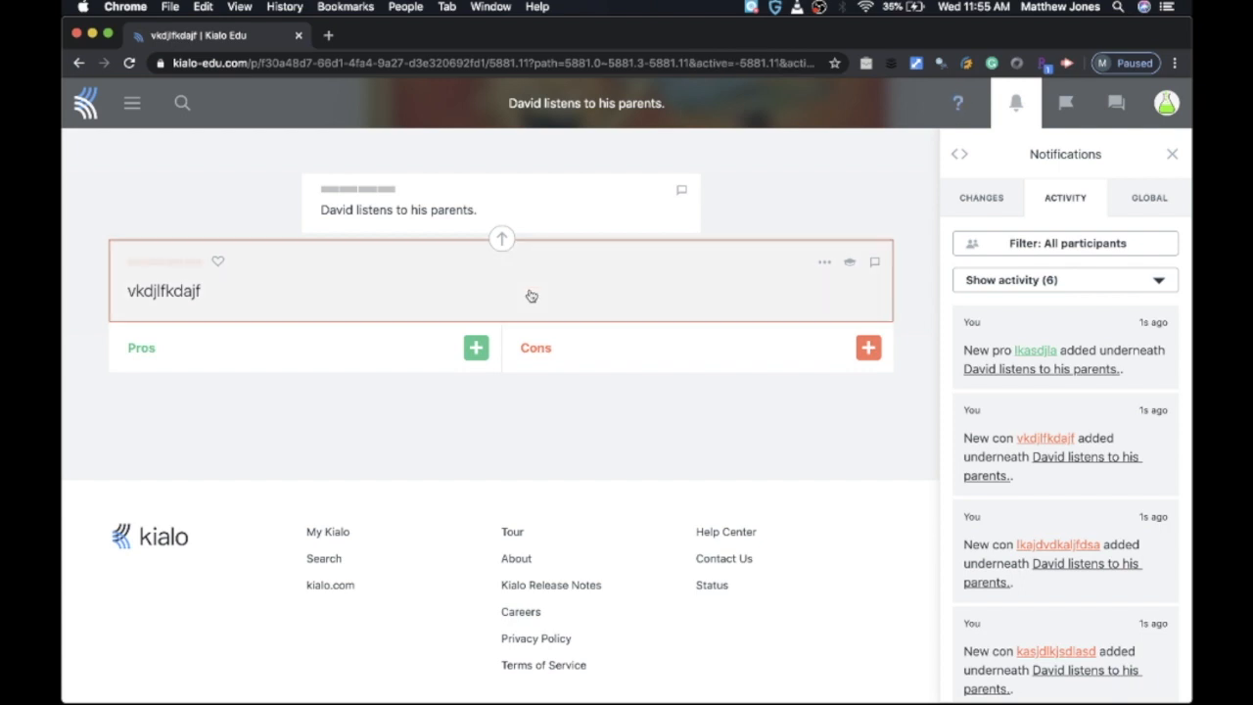
pyautogui.click(195, 270)
pyautogui.moveTo(195, 270)
pyautogui.click(786, 316)
# Examine the rated claims in the discussion's topology chart and its top contributors, and return to the claim.
pyautogui.scroll(2, 129, 156)
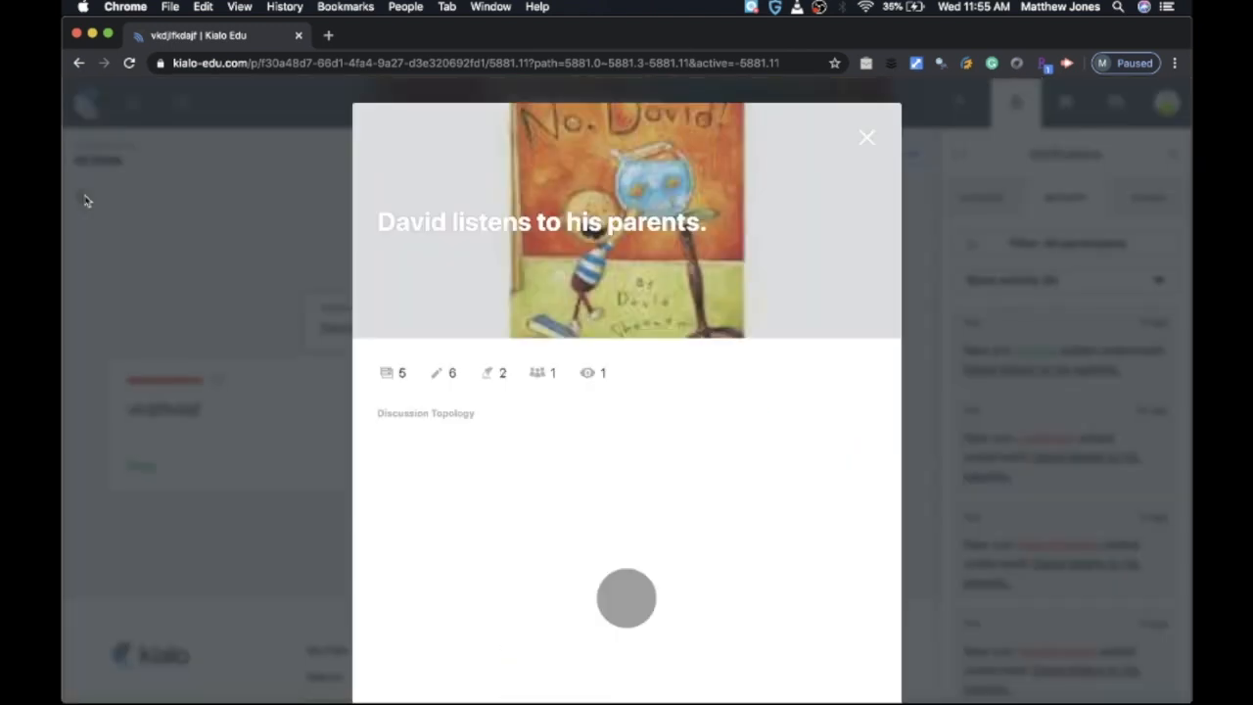
pyautogui.click(86, 200)
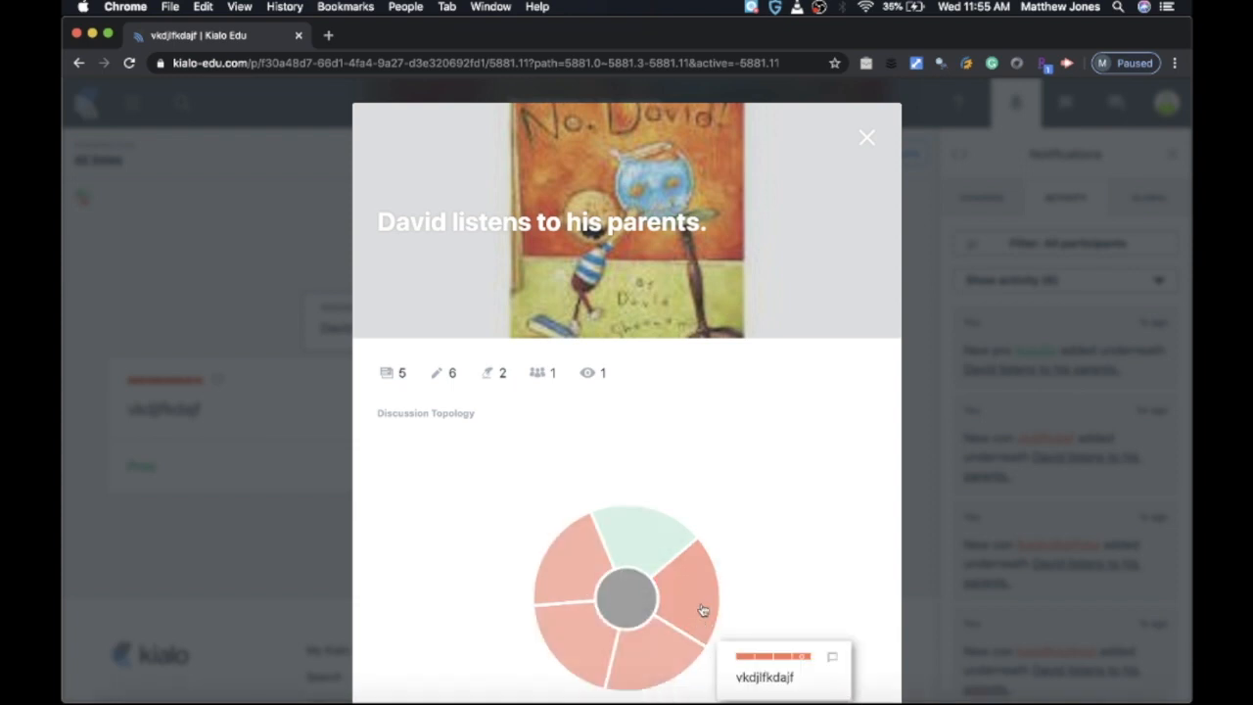
pyautogui.scroll(-3, 702, 567)
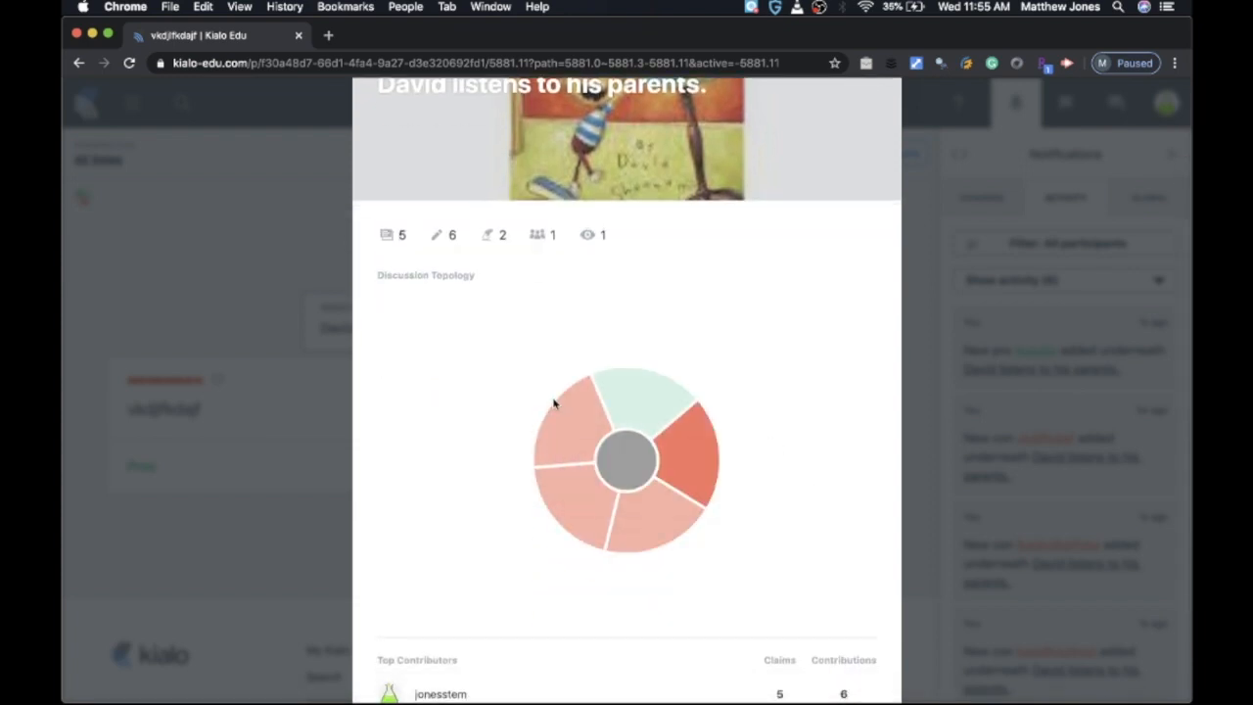
pyautogui.scroll(-3, 663, 539)
pyautogui.scroll(6, 663, 539)
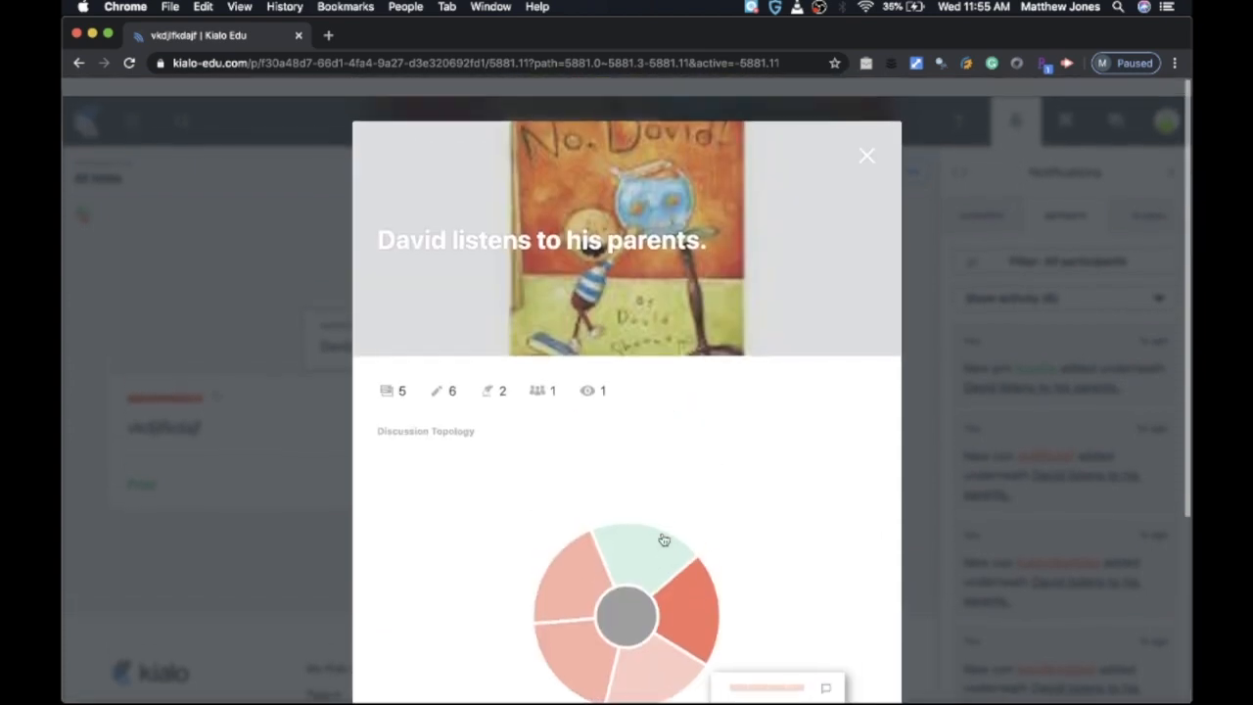
pyautogui.click(867, 140)
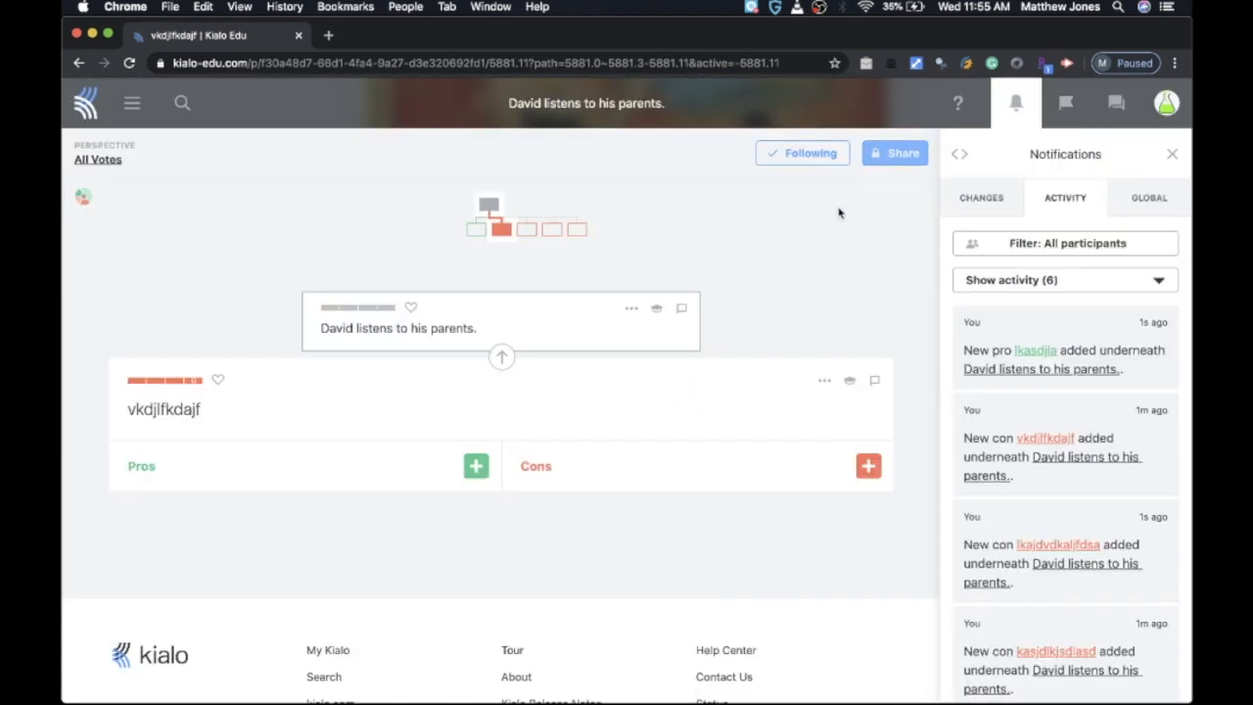